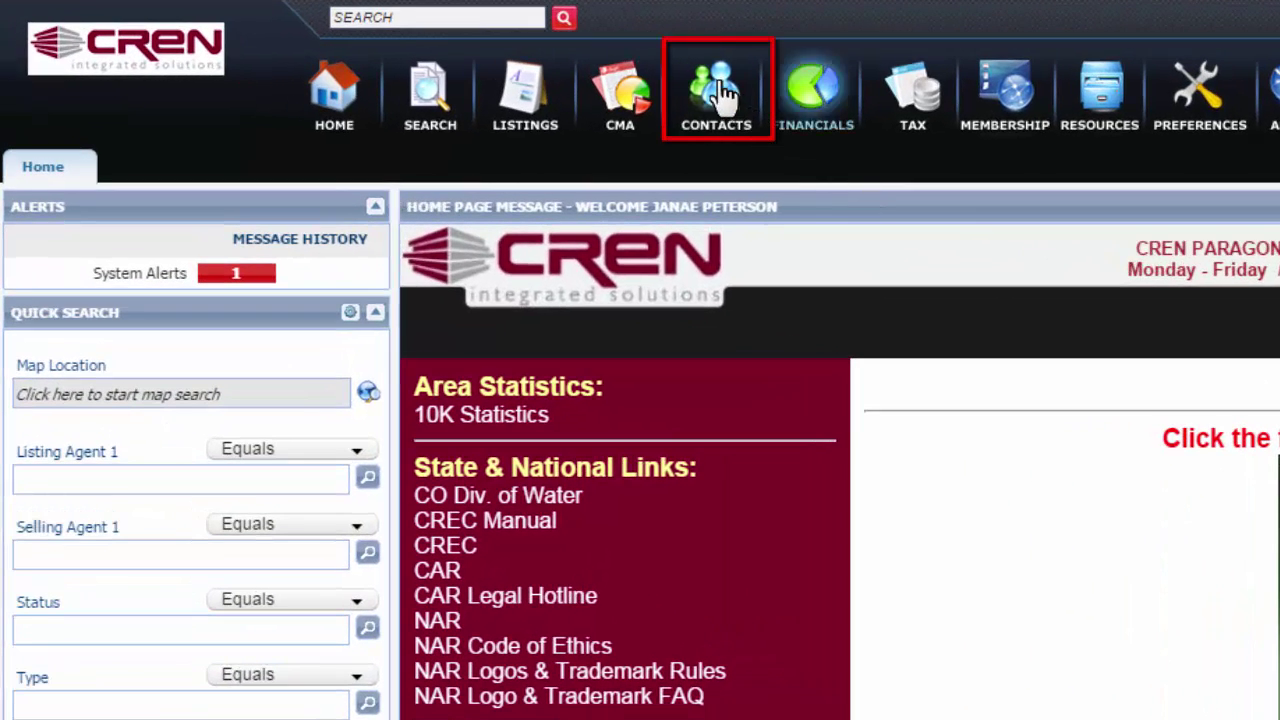
- Open the contact list from Contacts > View / Manage Contacts
mouse_move(345, 87)
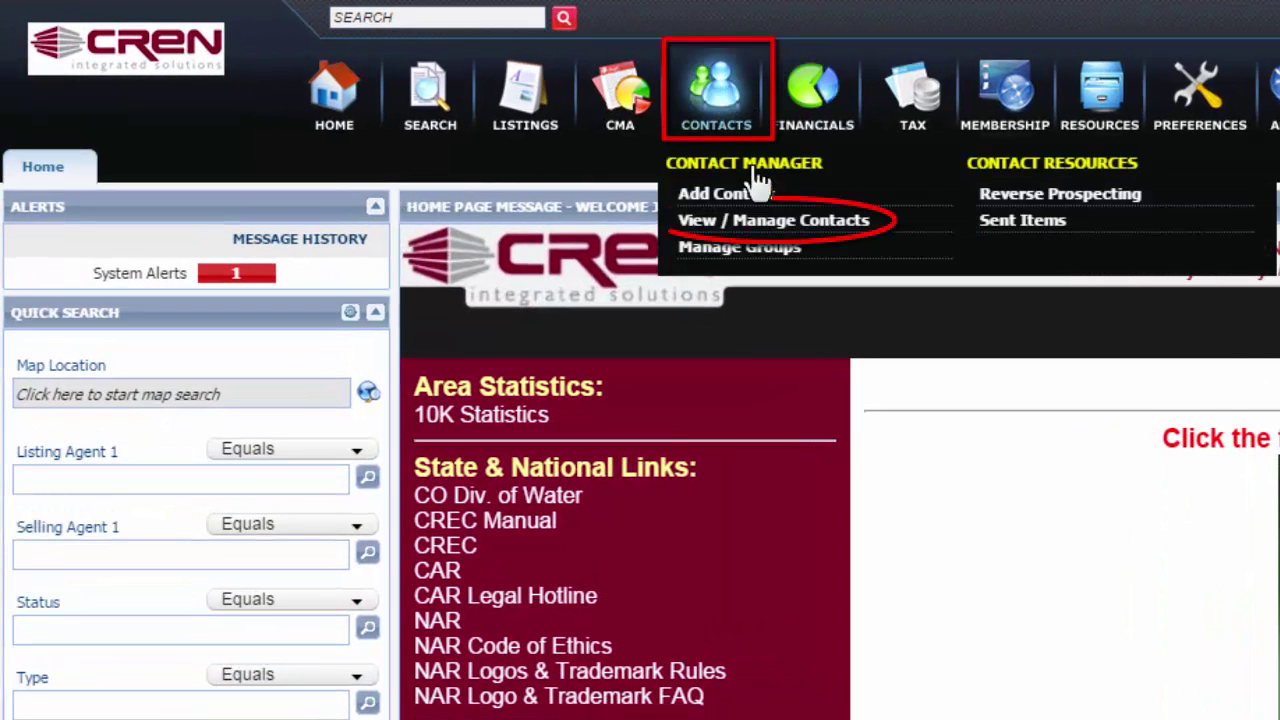
left_click(786, 222)
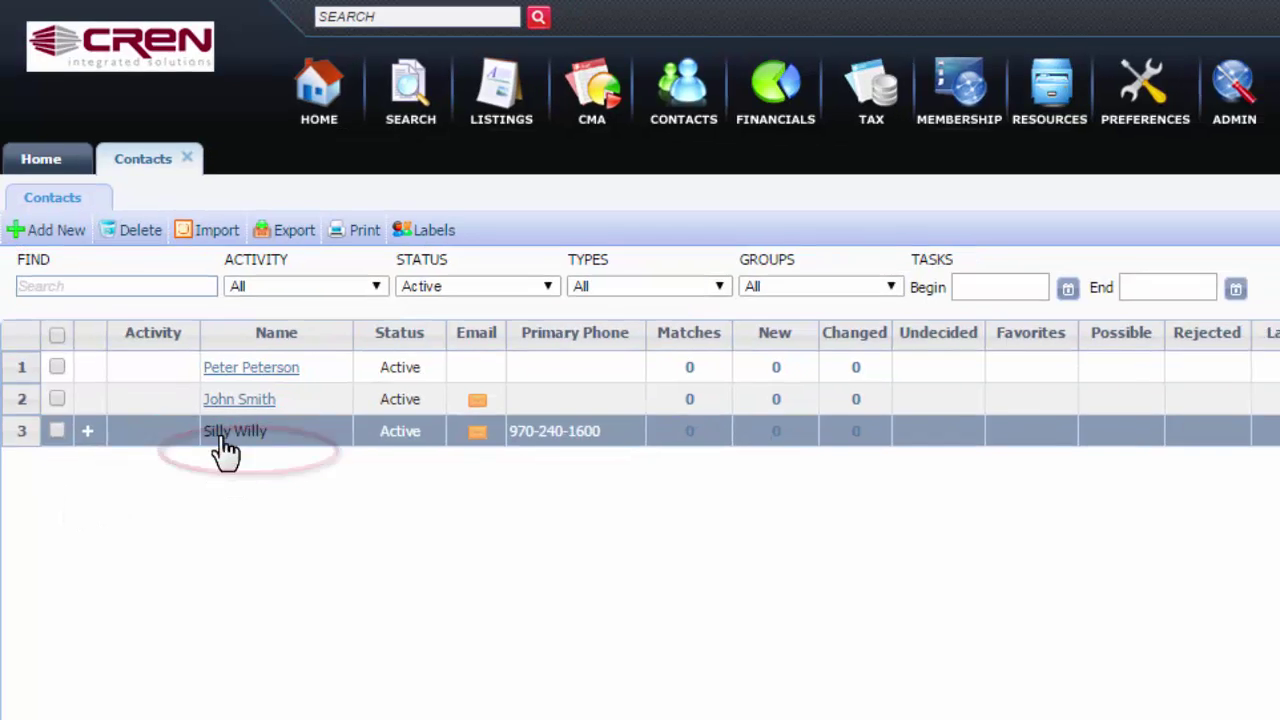
- From the third contact's record, start a brand-new saved search under Search Activity
left_click(228, 451)
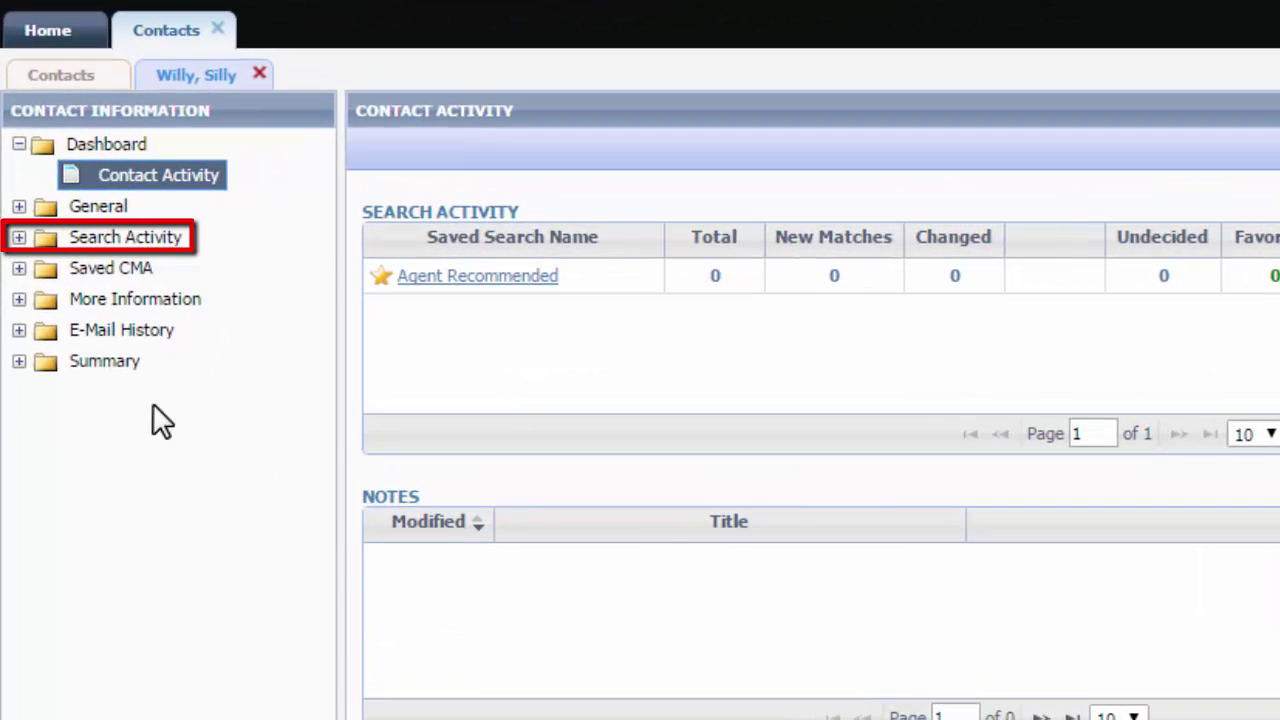
left_click(18, 237)
left_click(140, 268)
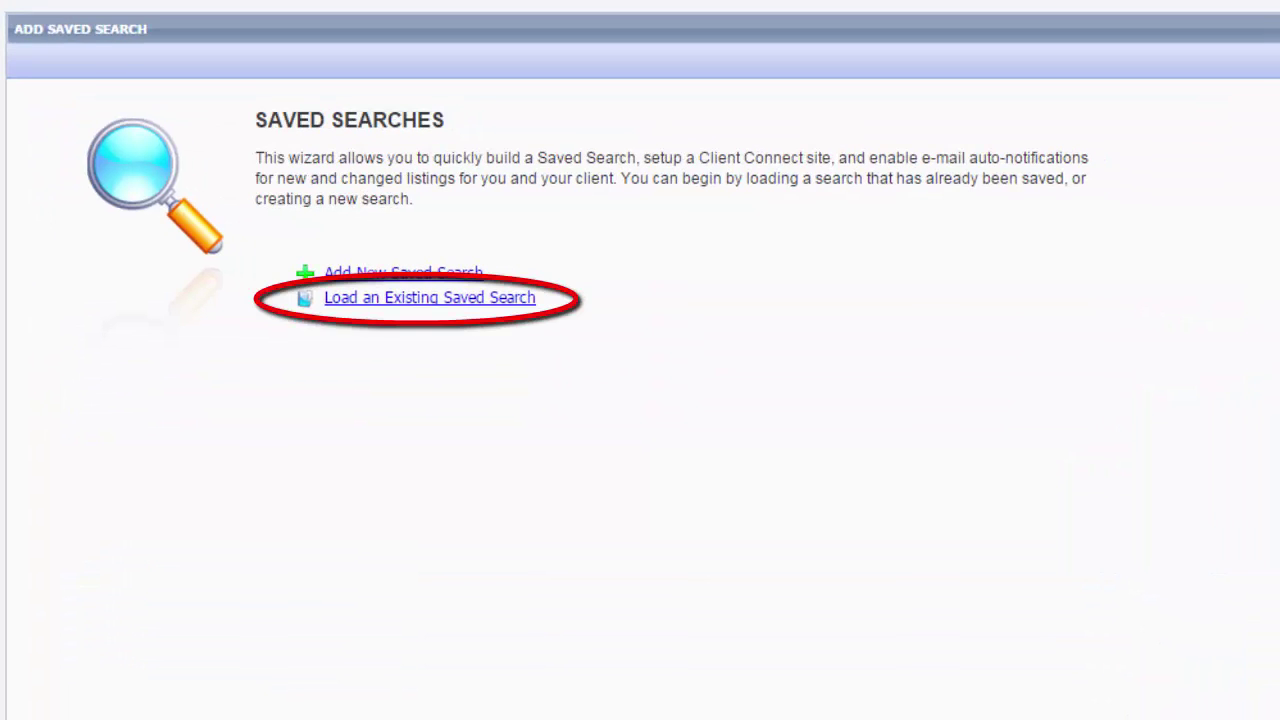
left_click(410, 276)
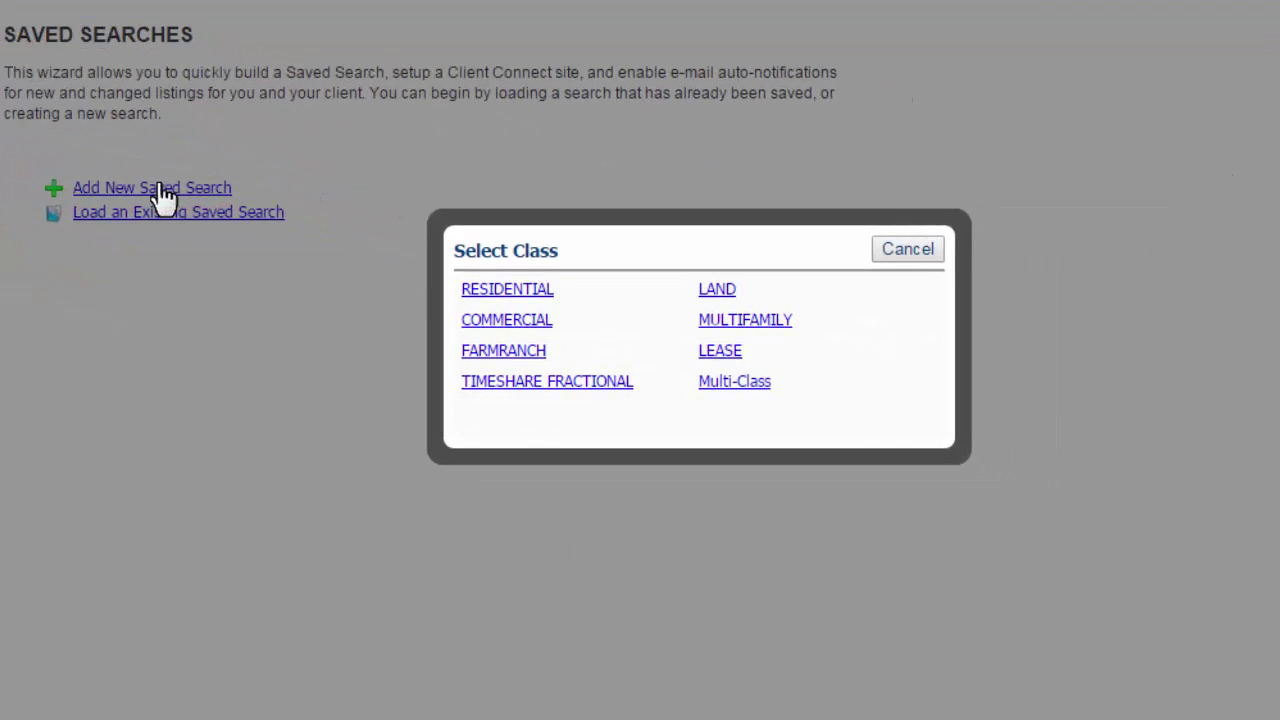
- Choose the Residential class with status ACT, type SF - Stick Built and county Mo1 - Montrose
left_click(521, 292)
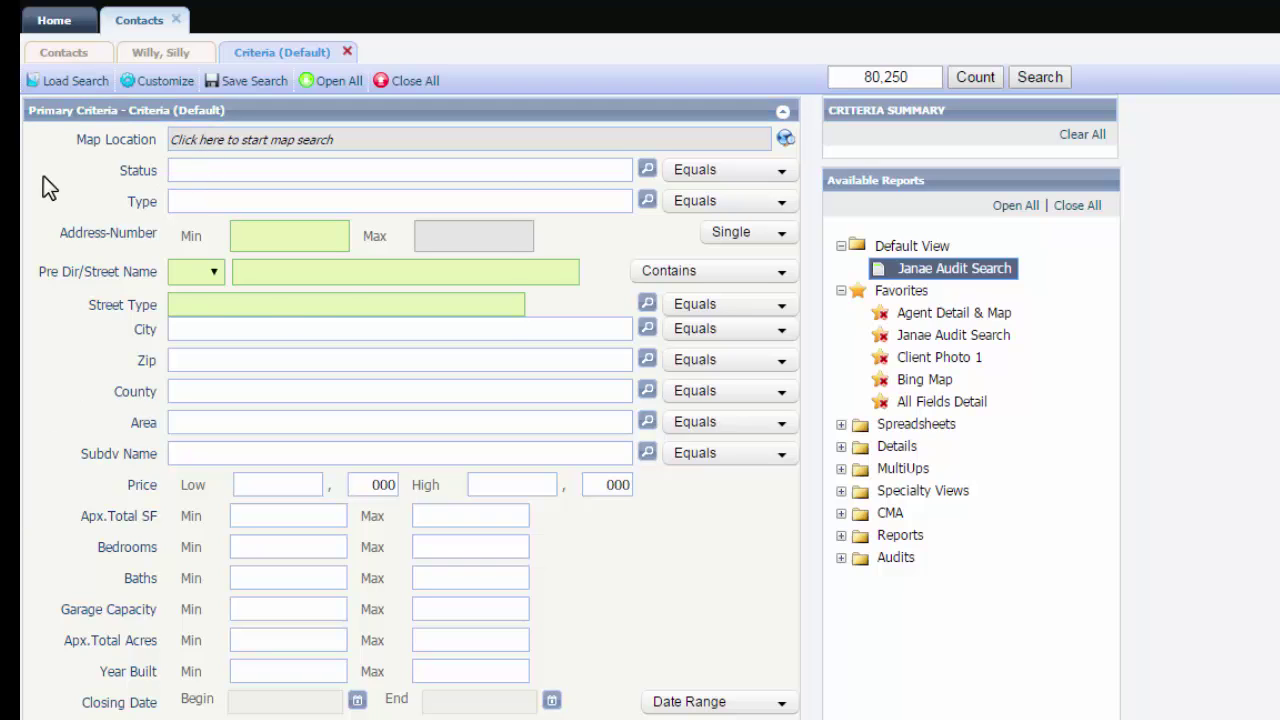
type("acti")
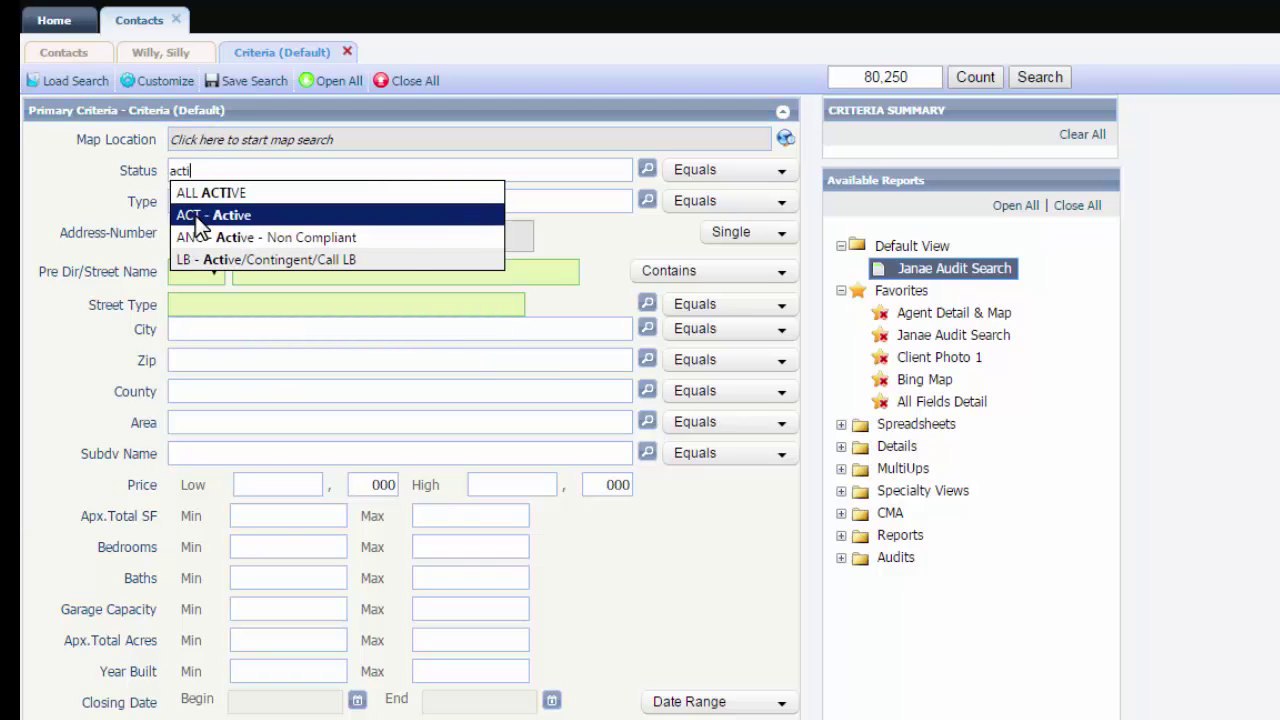
left_click(195, 215)
left_click(209, 205)
type("stick")
left_click(209, 226)
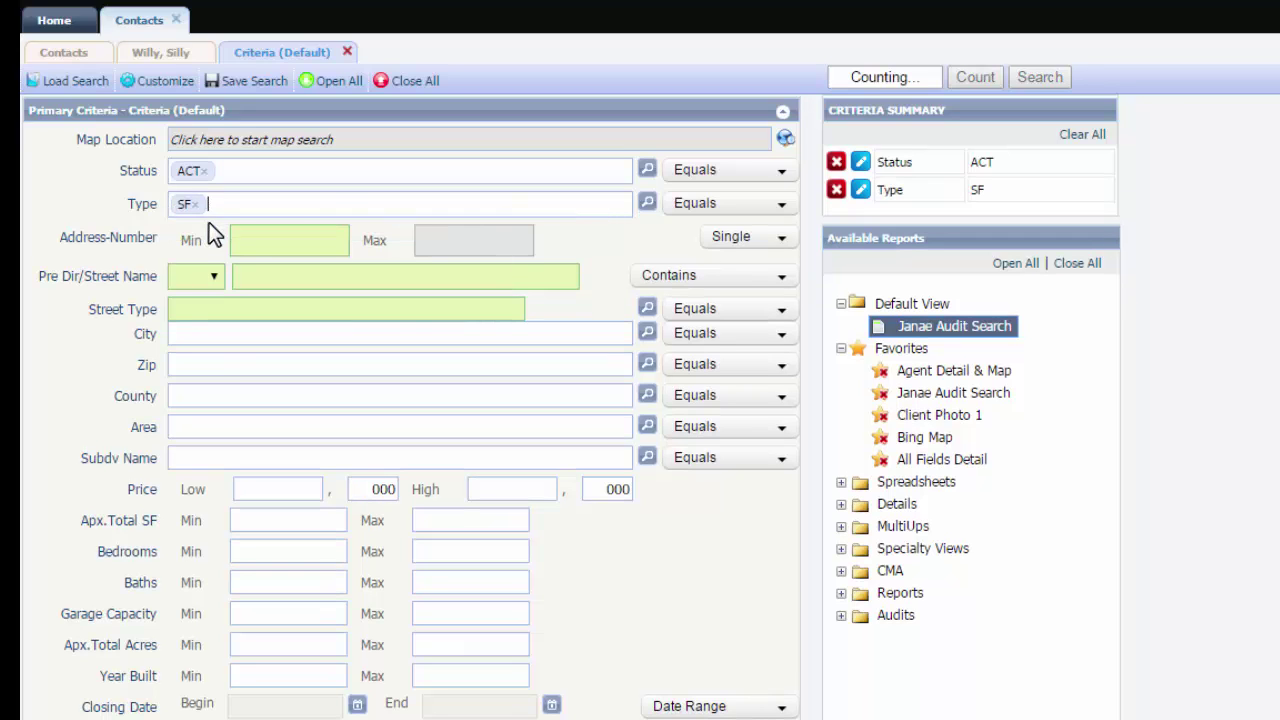
left_click(196, 396)
type("montrose")
left_click(207, 420)
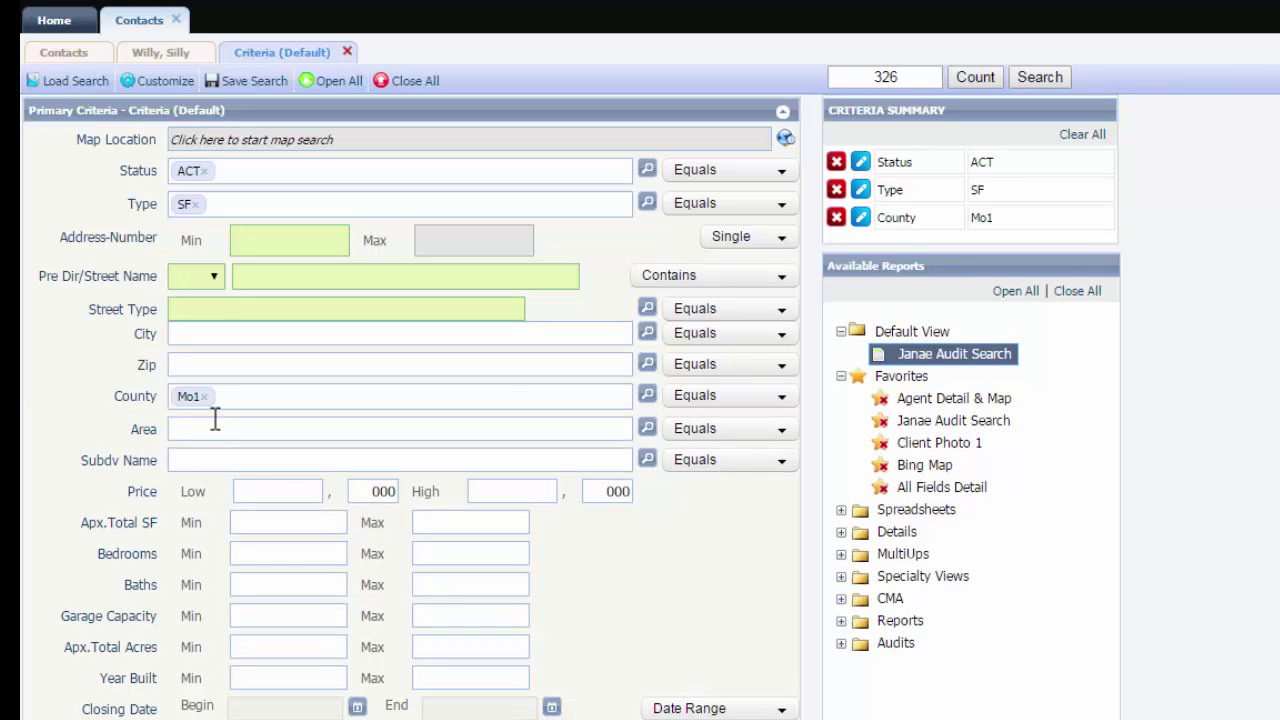
- Enter price 200–300 thousand, minimum 2000 sq ft, 3 bedrooms, 2 baths and 1 acre
left_click(275, 492)
type("200")
key("Tab")
key("Tab")
type("300")
key("Tab")
key("Tab")
type("2000")
key("Tab")
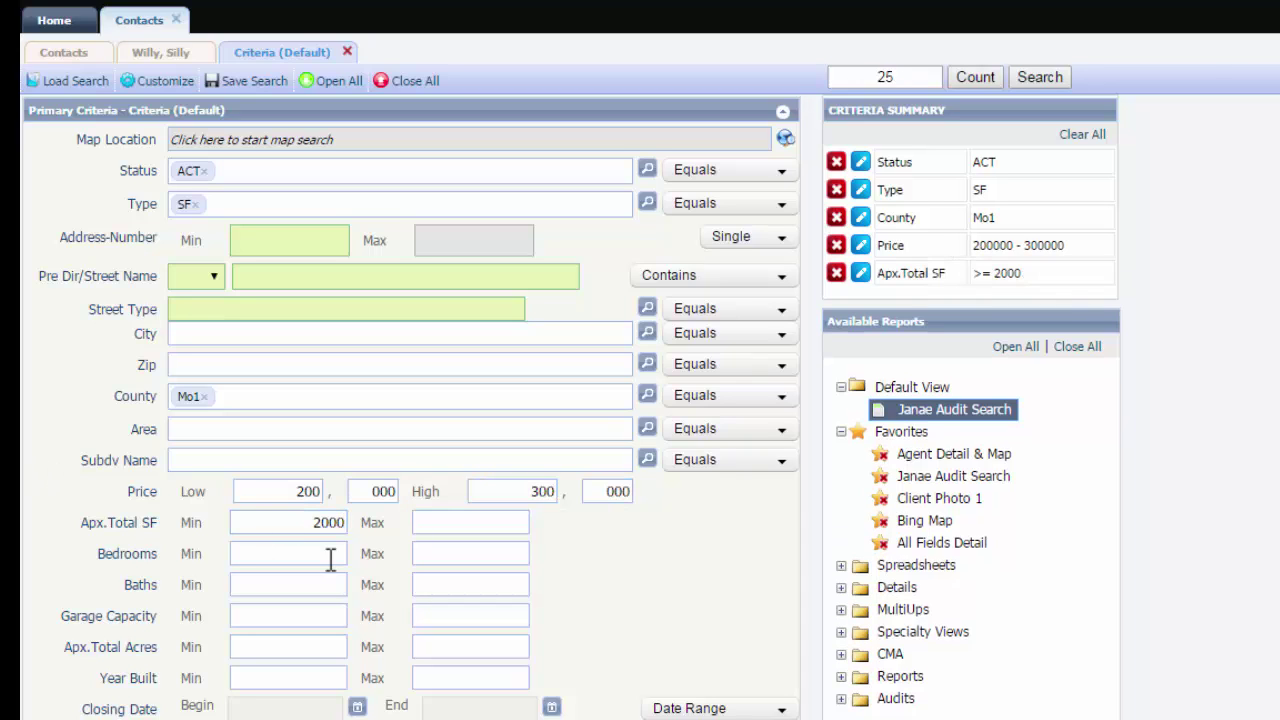
left_click(329, 553)
type("3")
left_click(303, 575)
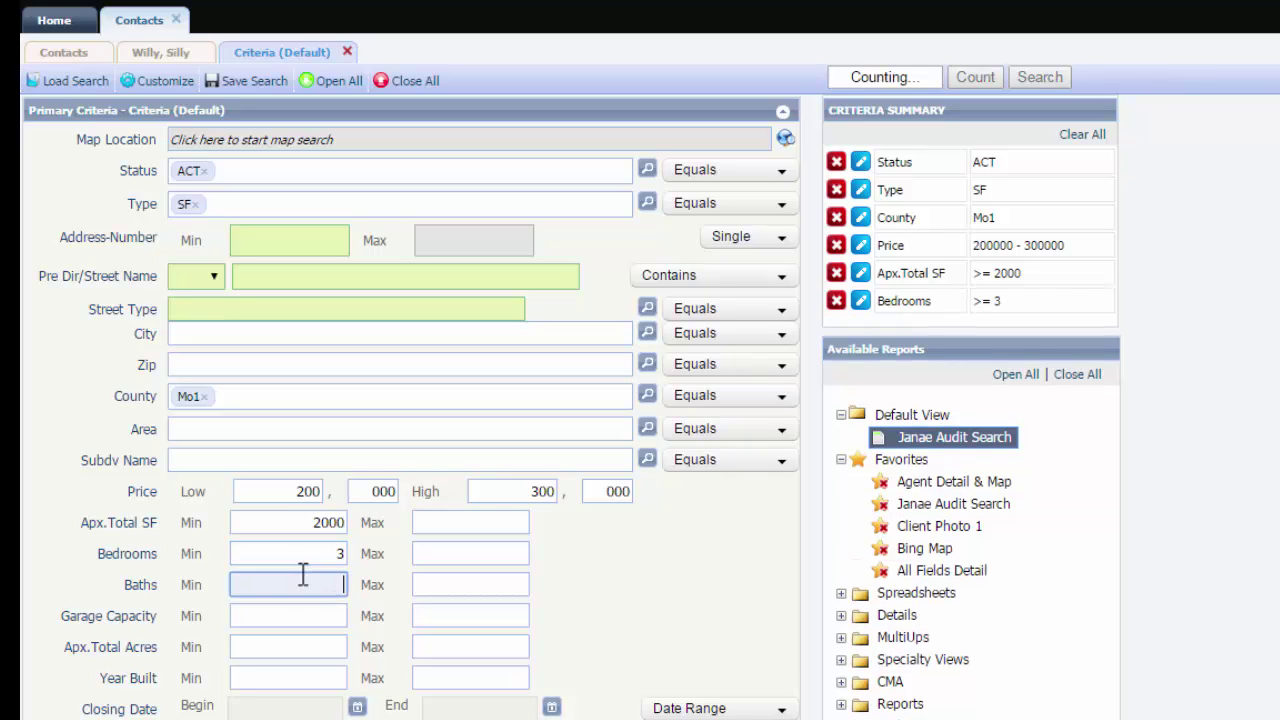
type("2")
left_click(305, 647)
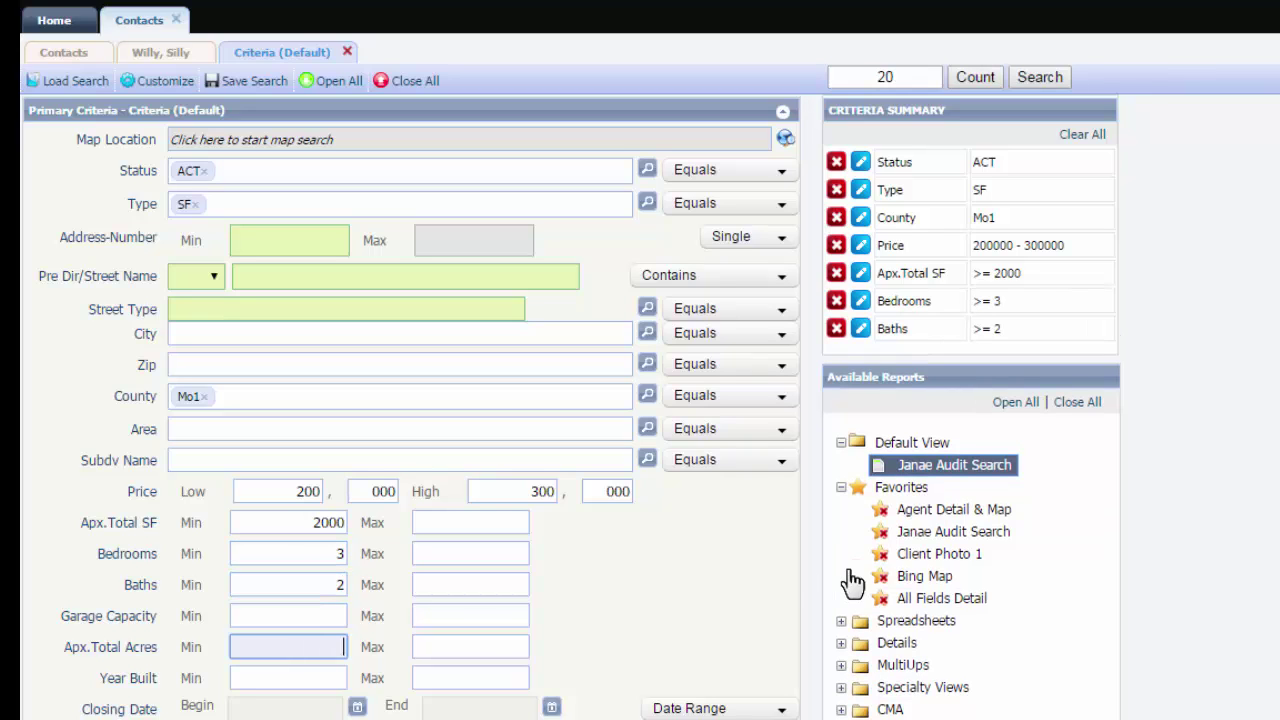
type("1")
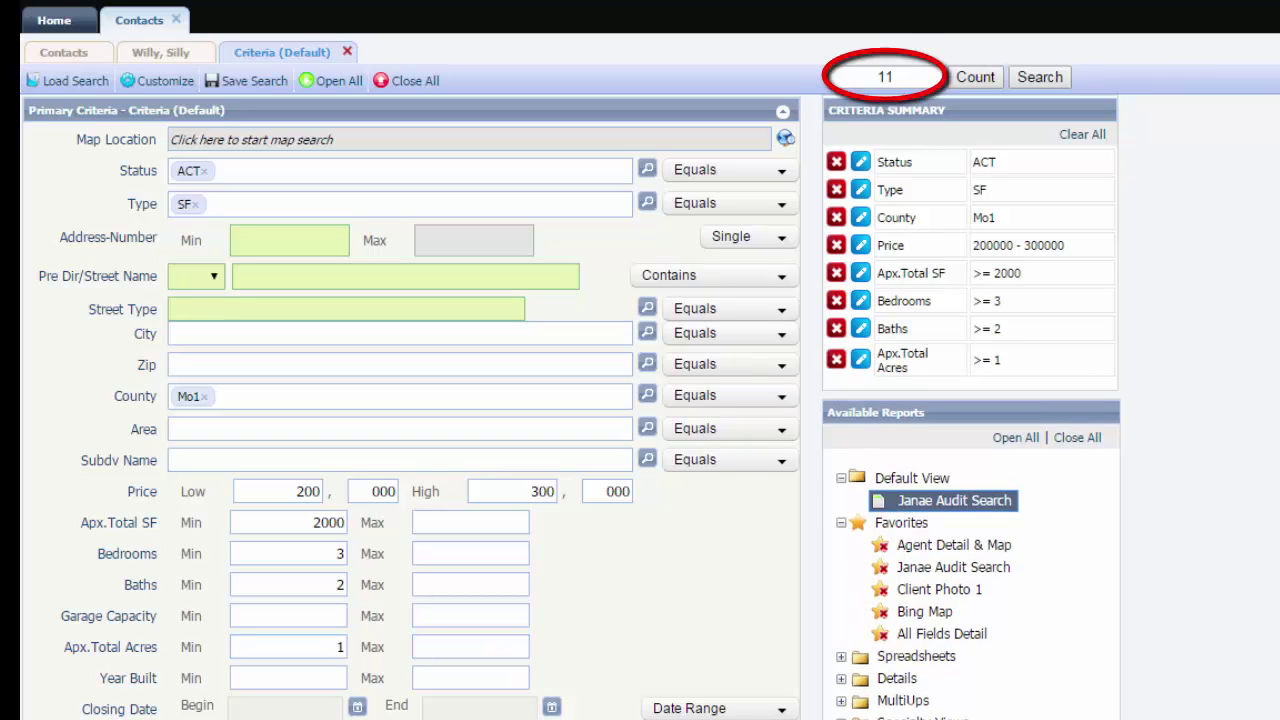
- Run the search to list the 11 matching active residential listings
left_click(1045, 79)
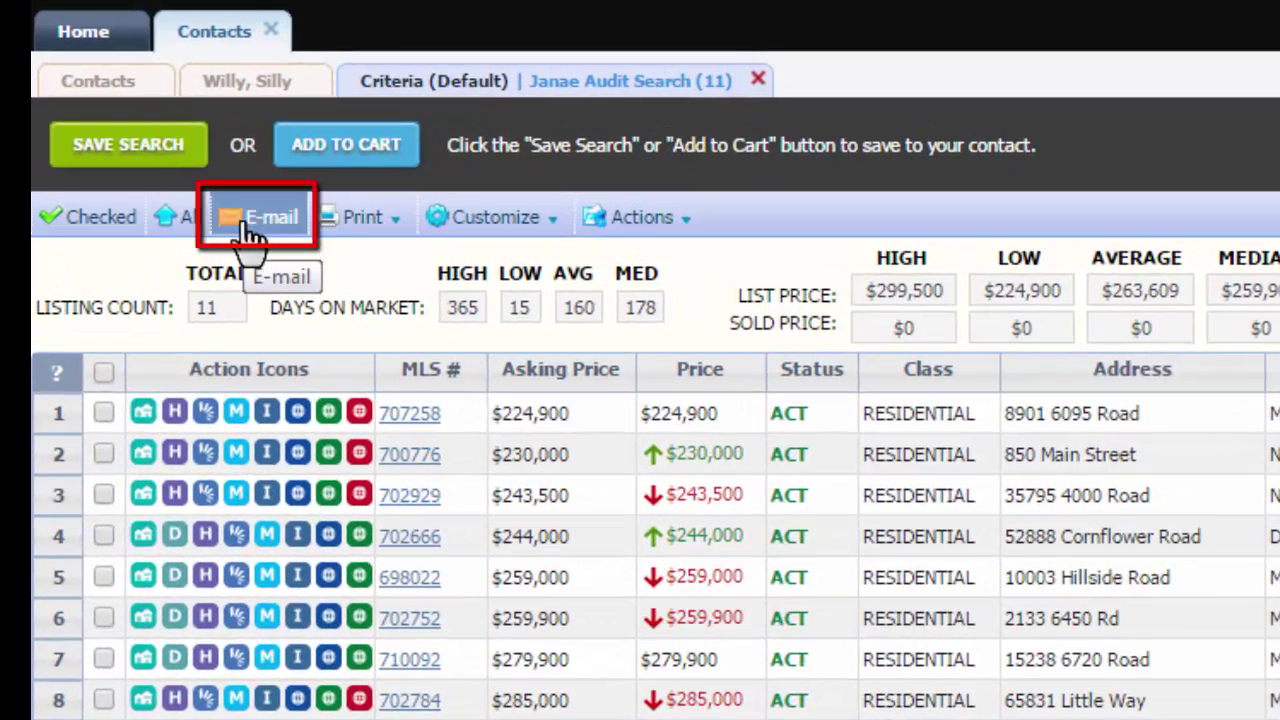
- Add the All Fields Detail report to the listings e-mail
left_click(247, 225)
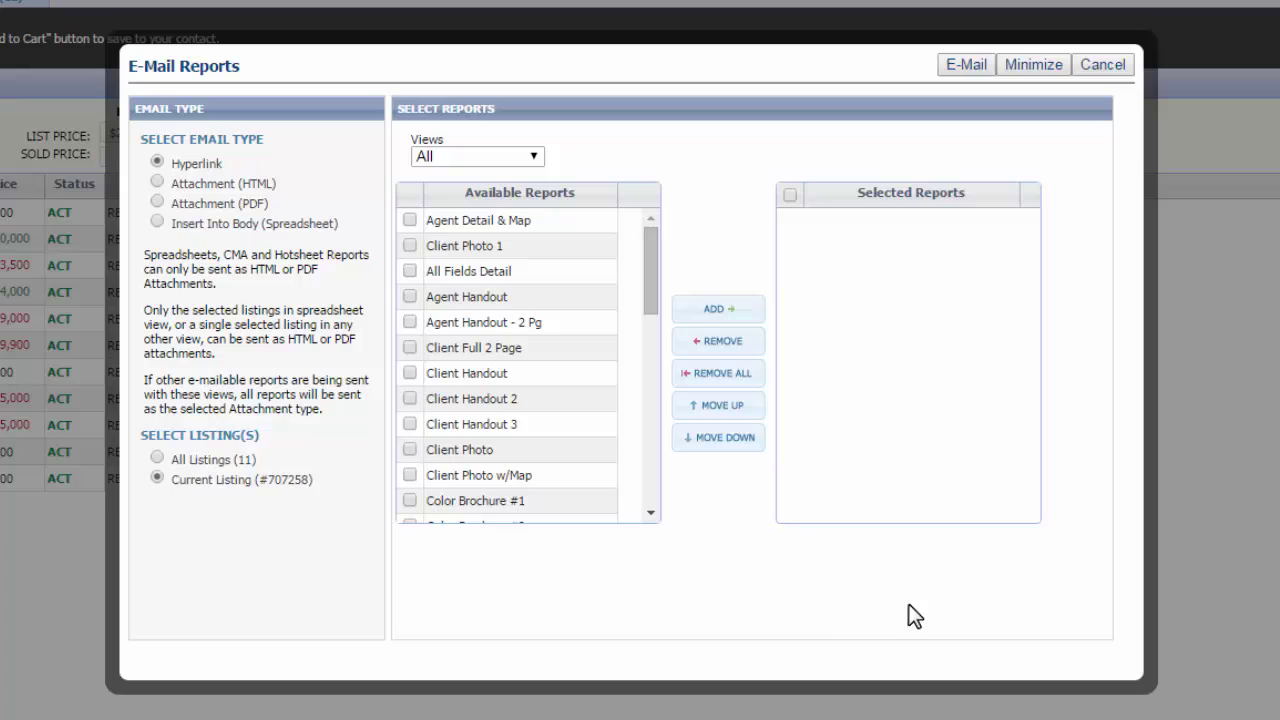
left_click(413, 271)
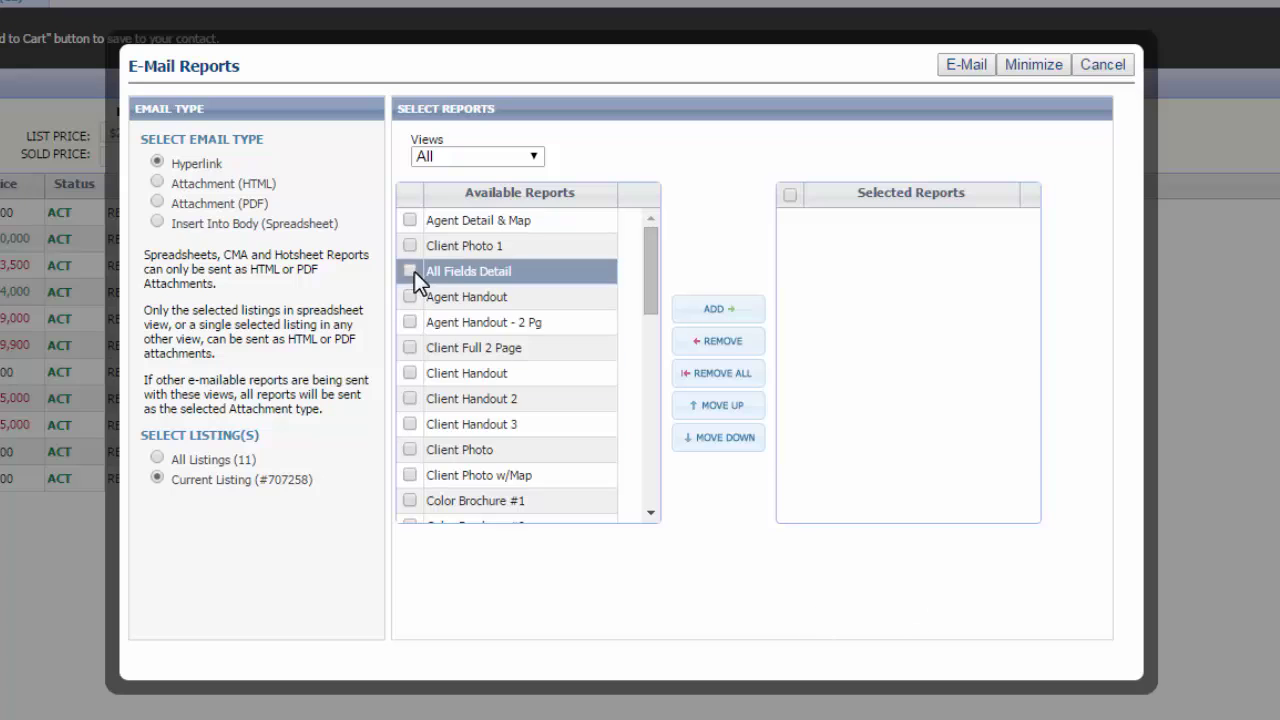
left_click_drag(449, 280, 866, 226)
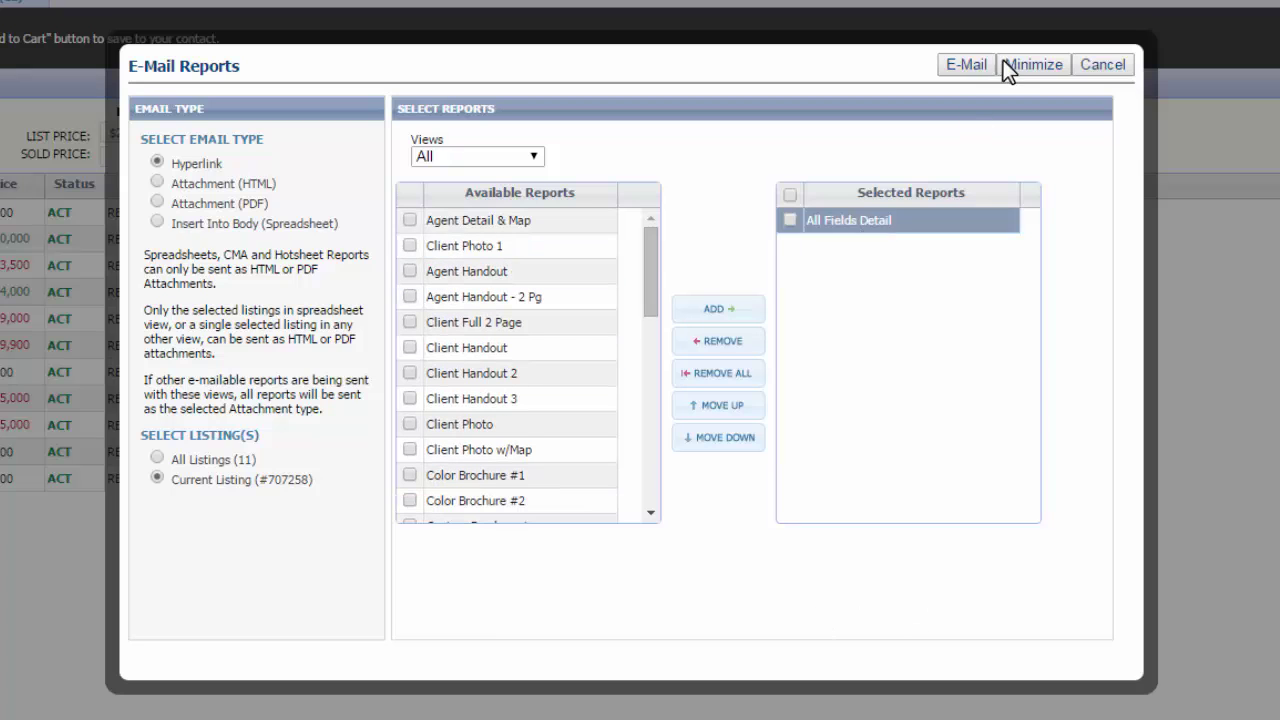
left_click(959, 65)
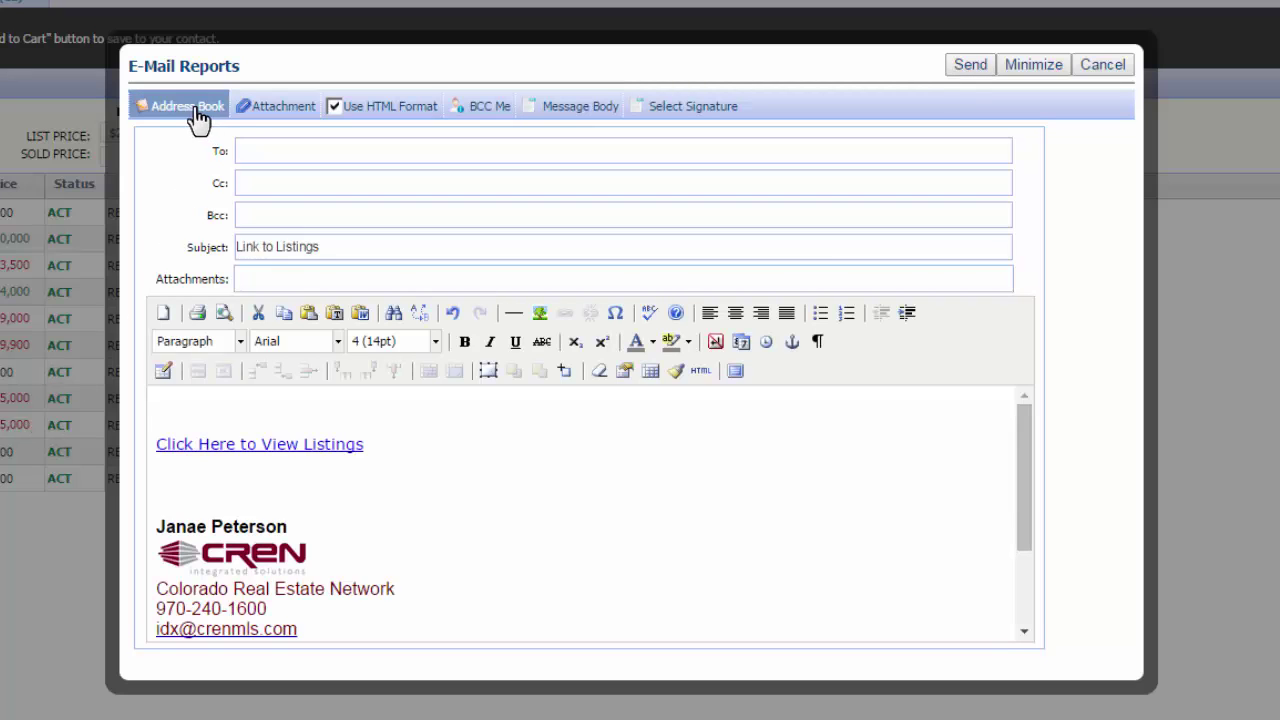
- Address the 'Link to Listings' e-mail to the contact and send it
left_click(248, 150)
type("willy")
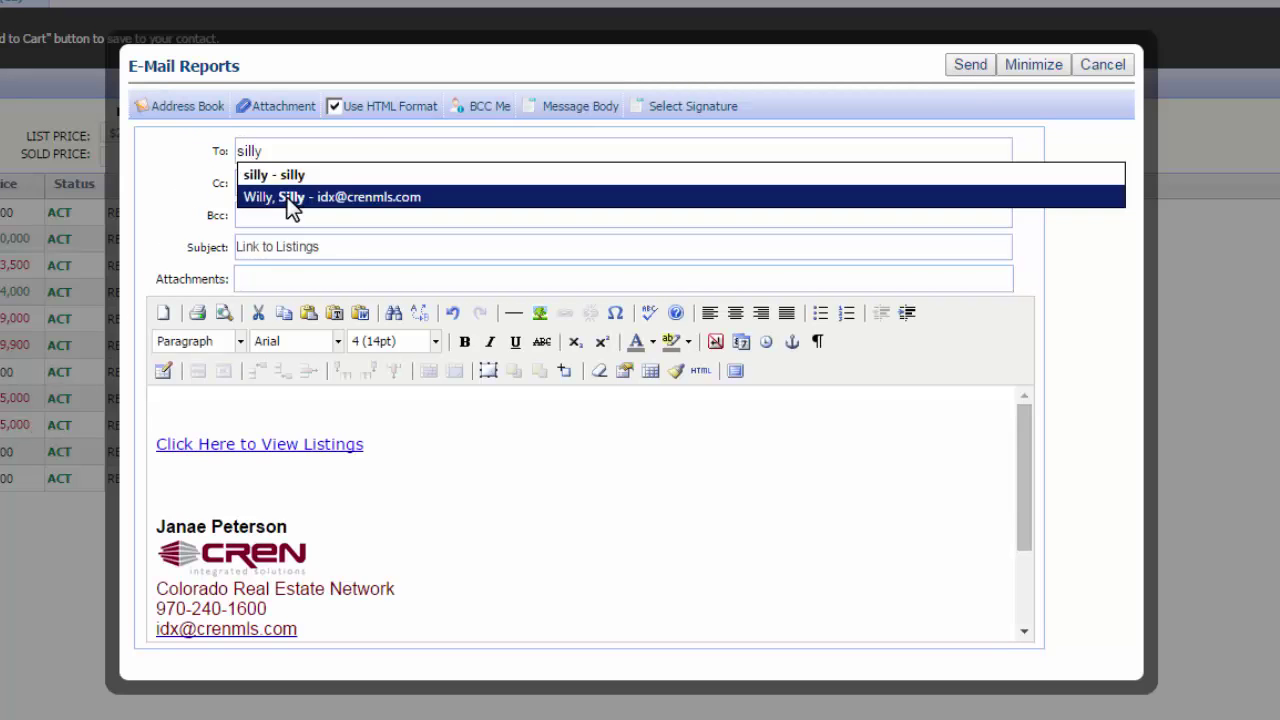
left_click(287, 197)
left_click_drag(318, 247, 221, 256)
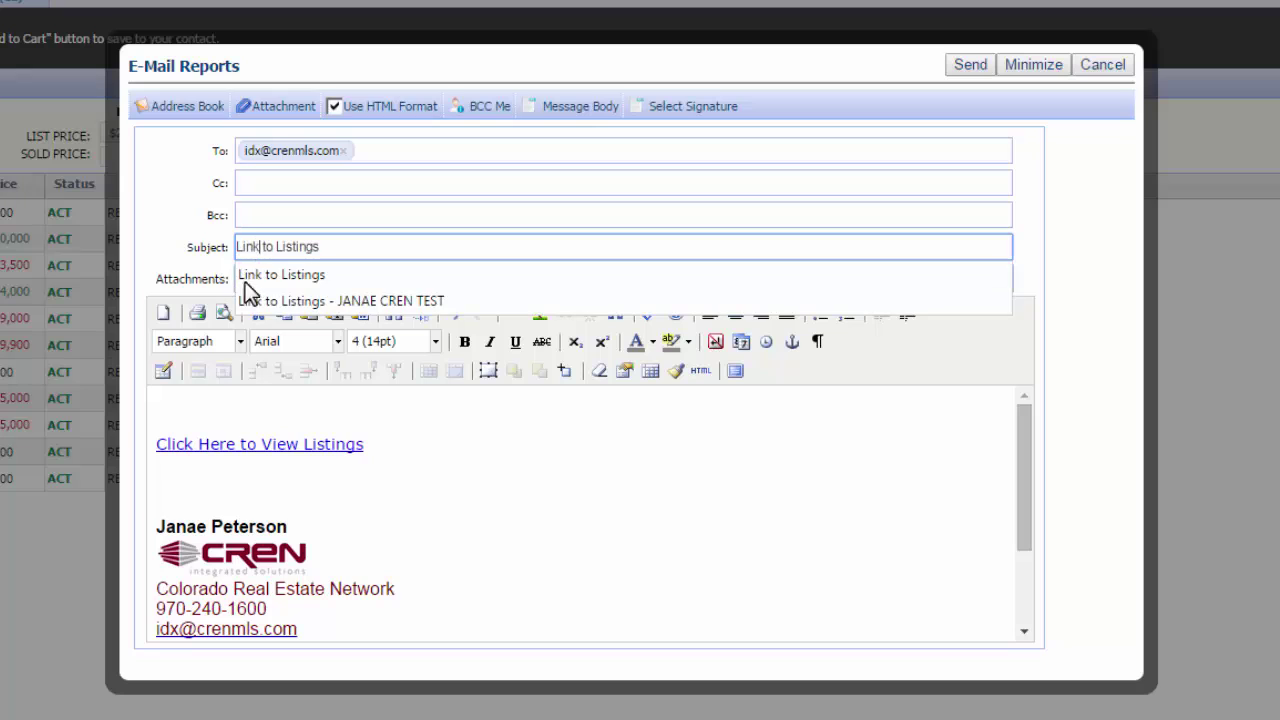
left_click(181, 408)
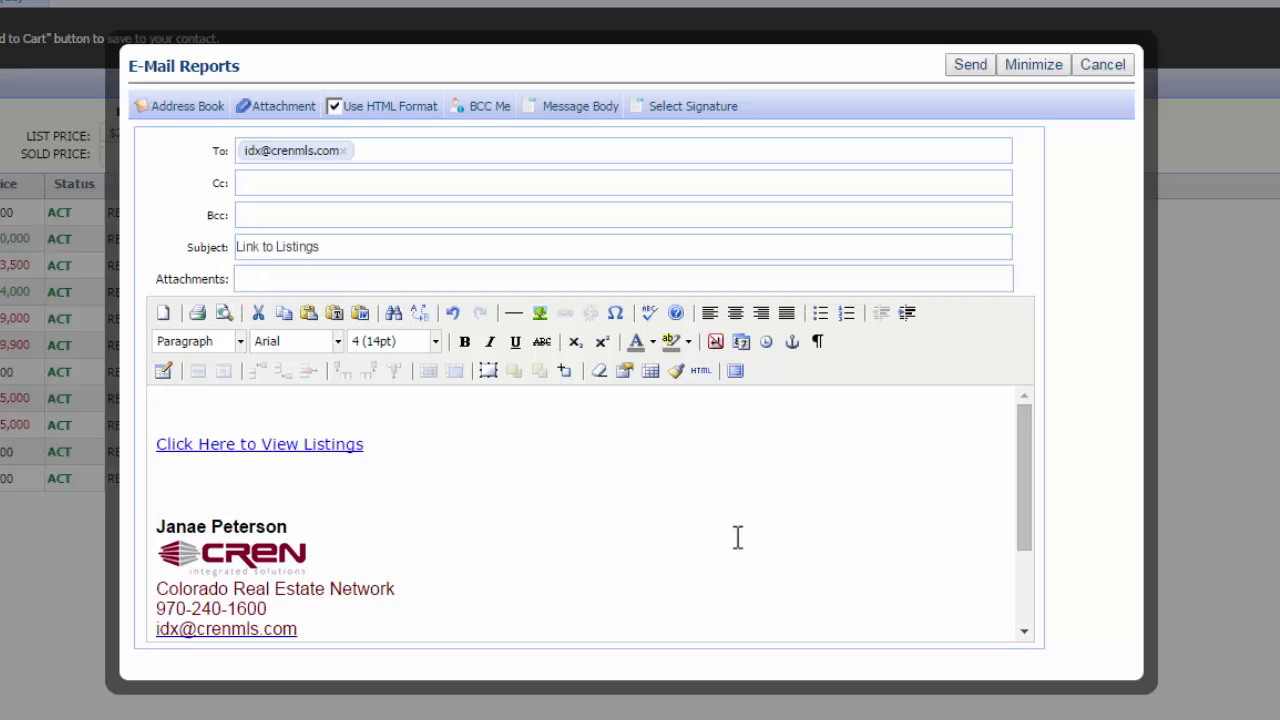
left_click(965, 63)
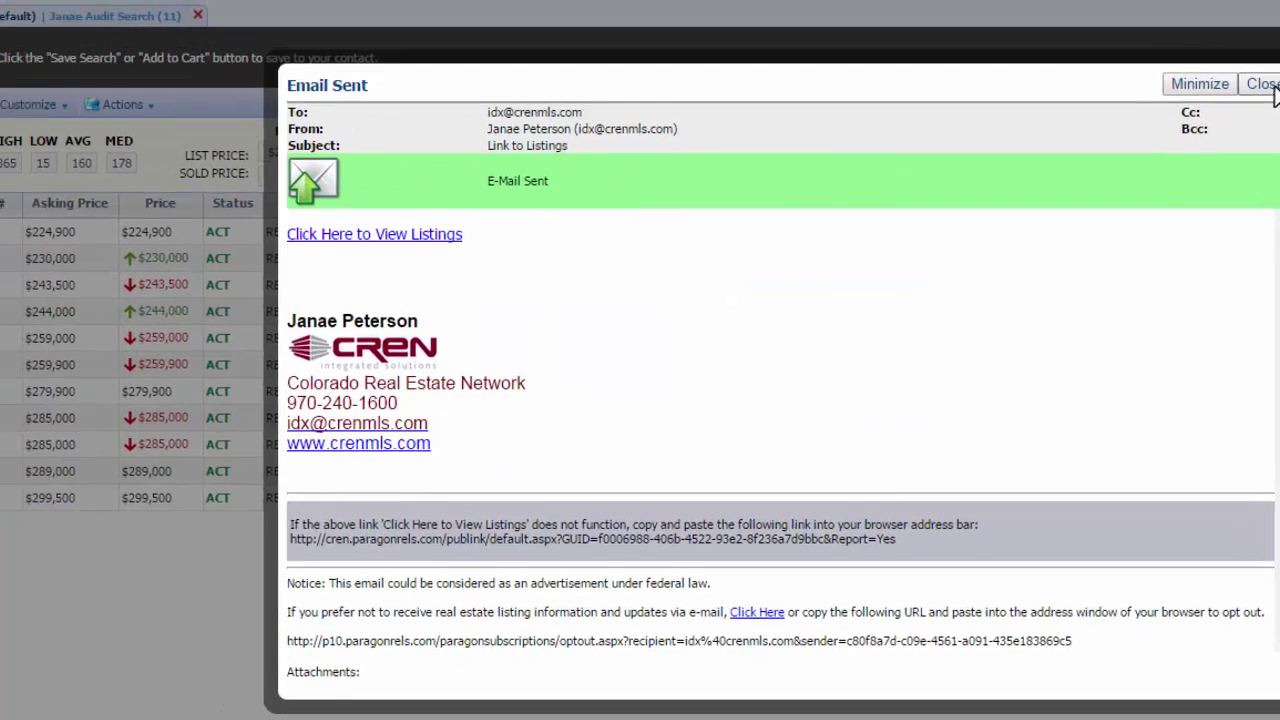
- Save the search for the contact with 'Residential' added to the start of its name
left_click(1107, 64)
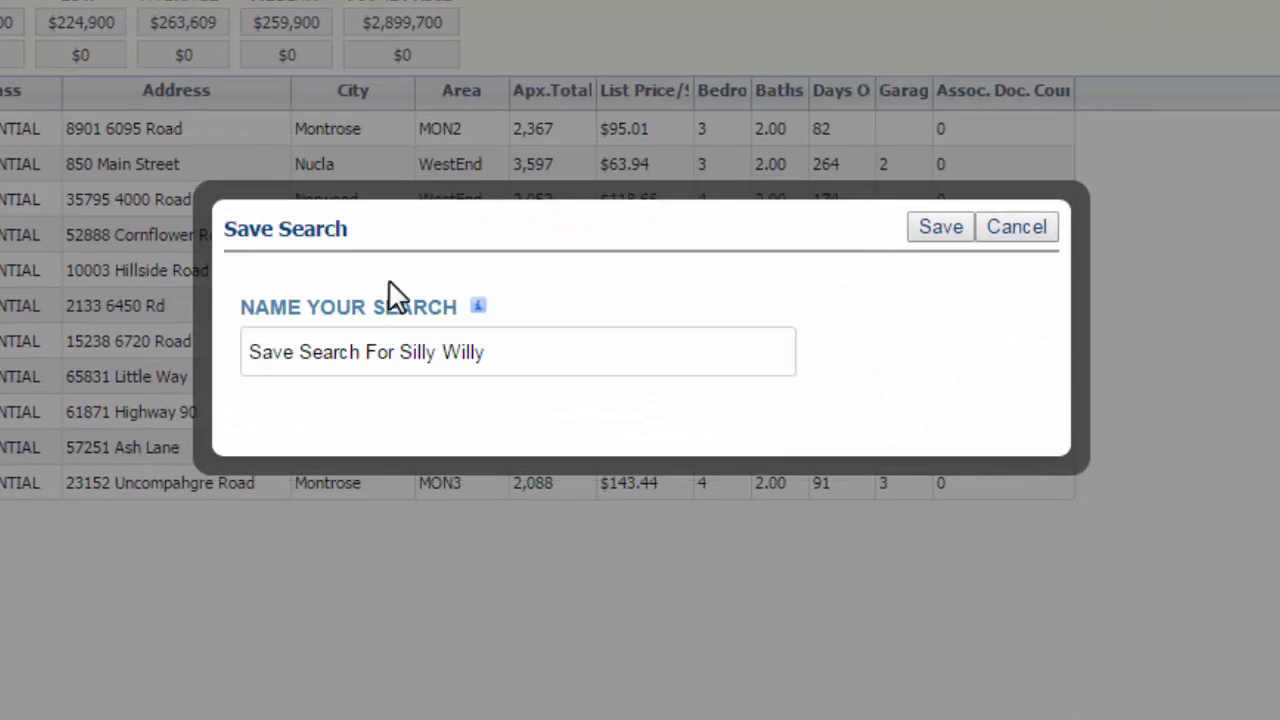
left_click(248, 352)
type("Residential")
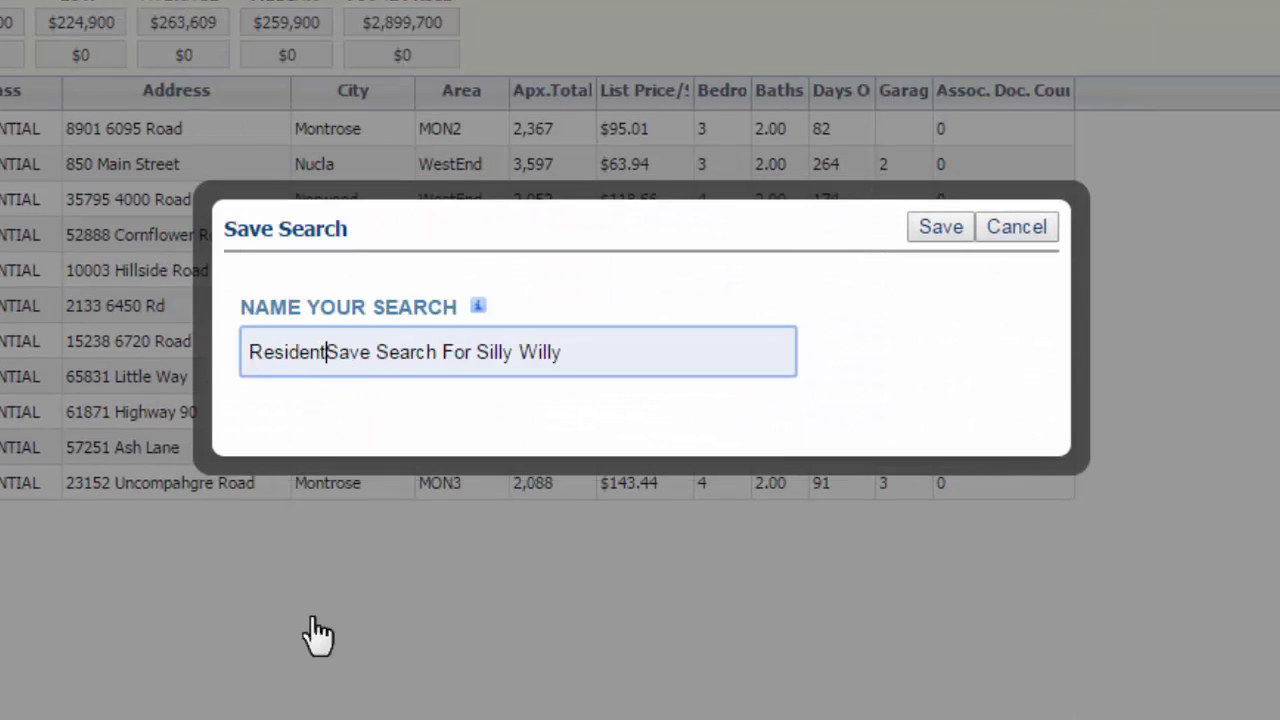
left_click(938, 230)
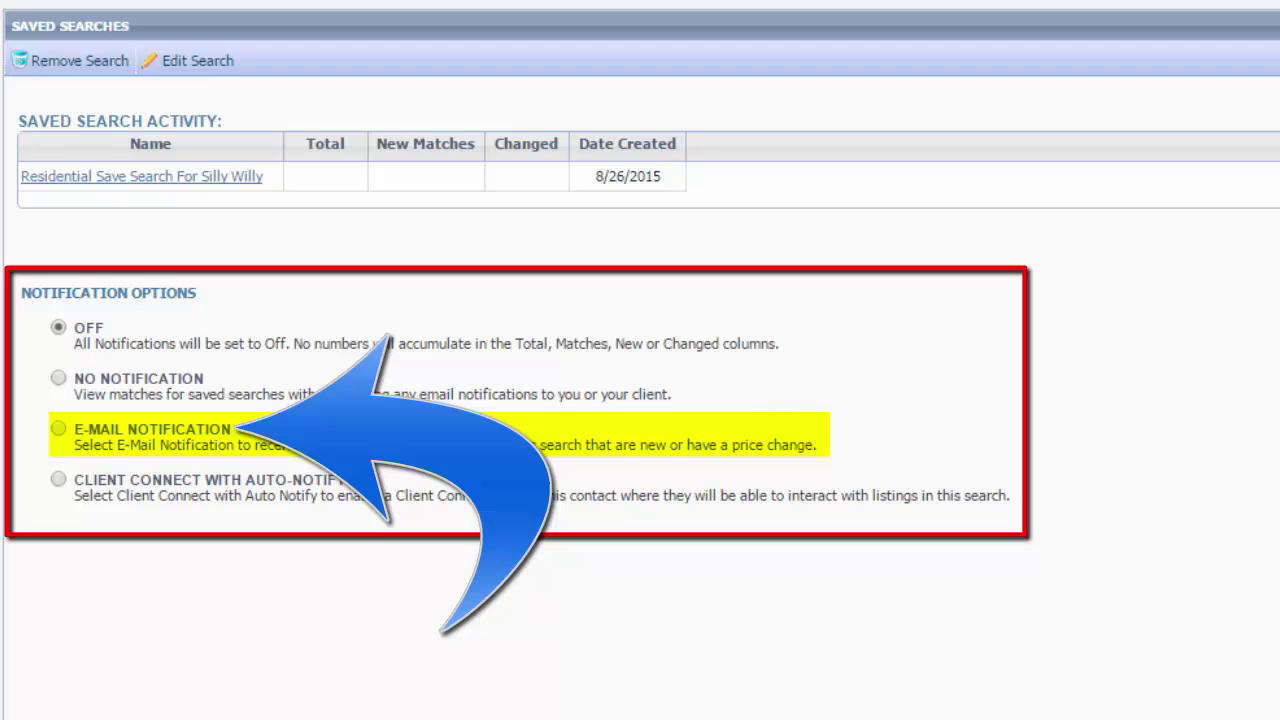
- Select E-MAIL NOTIFICATION for the saved search to bring up its notification options
left_click(58, 430)
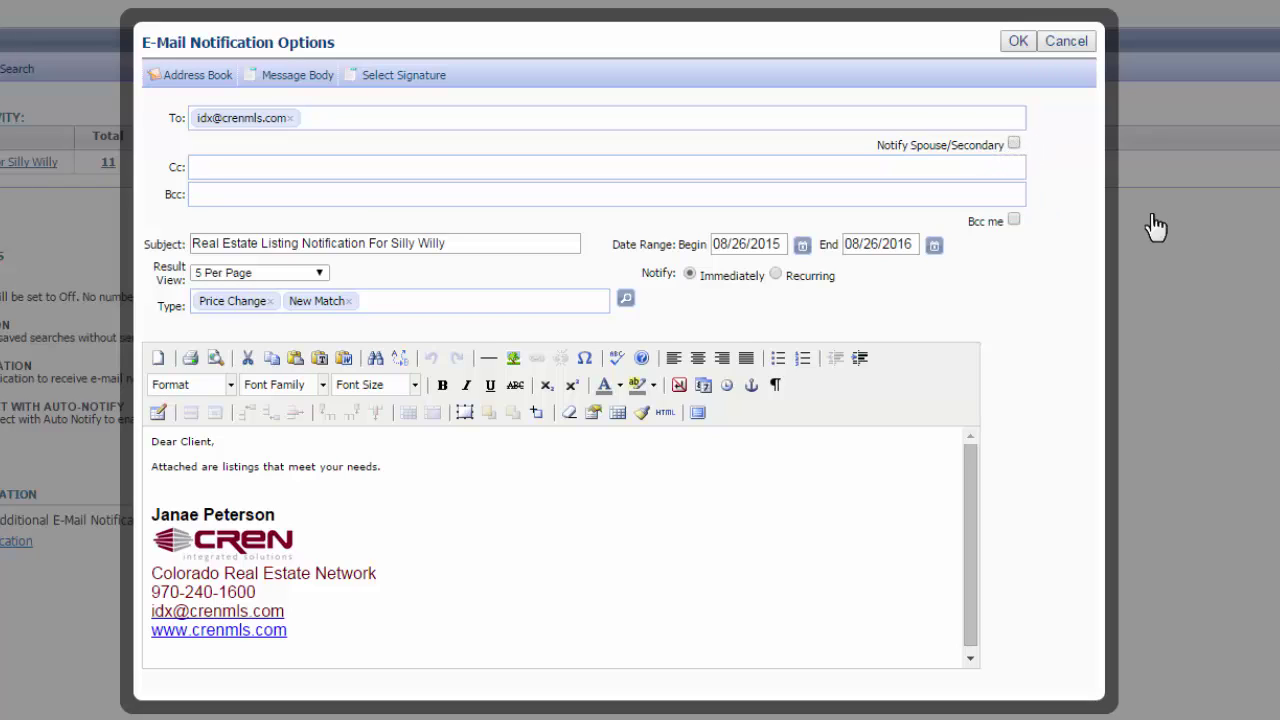
- Review the notification options, leaving Bcc off, the 5 Per Page view and the Price Change/New Match triggers
left_click(1013, 221)
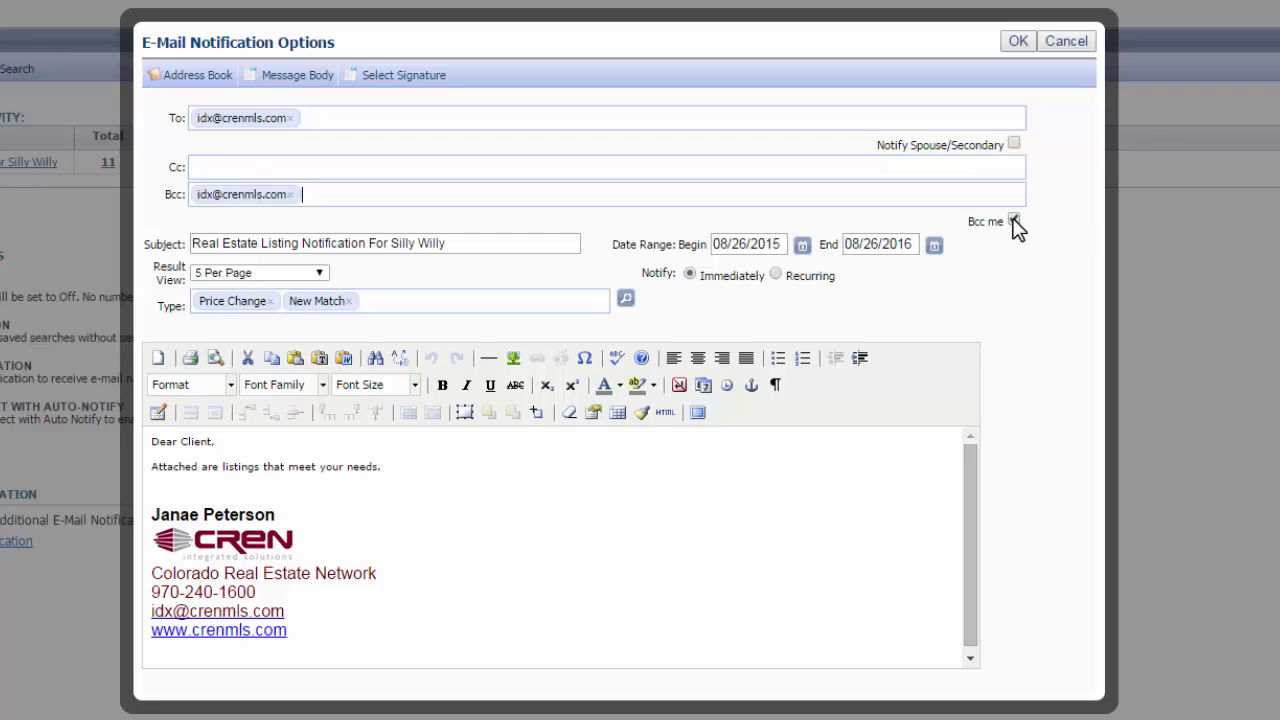
left_click(1013, 221)
left_click(371, 240)
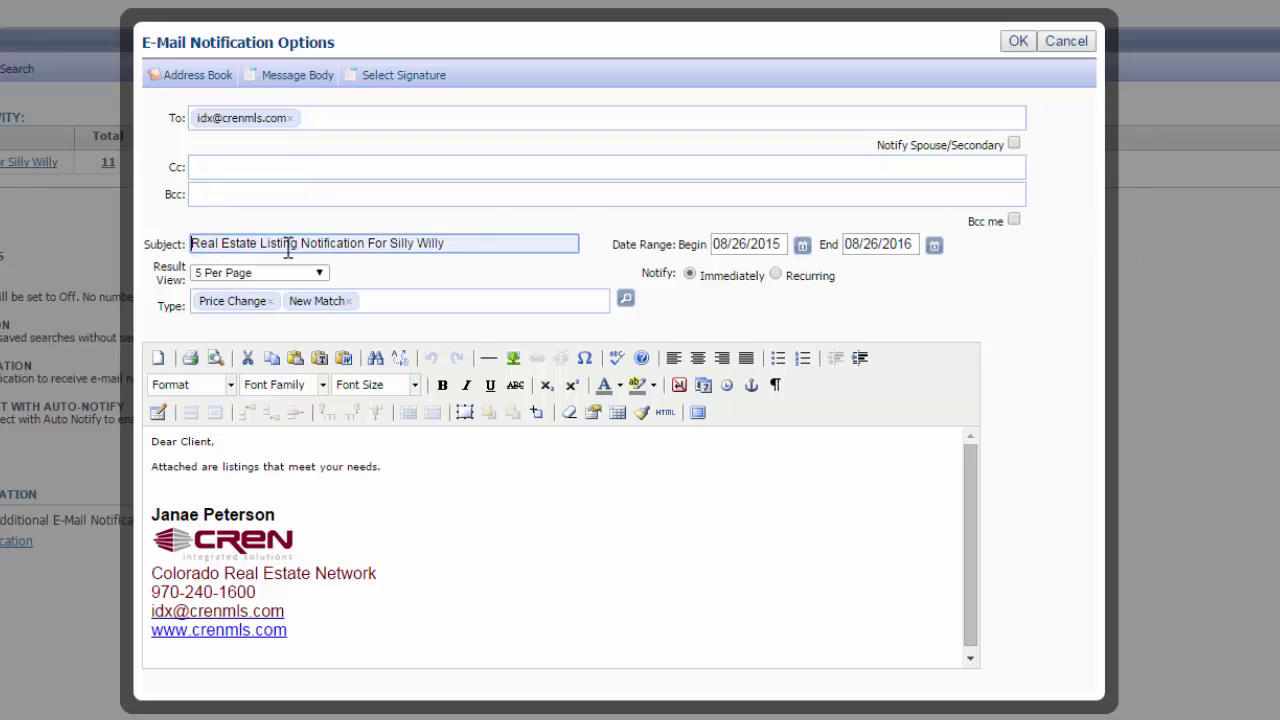
triple_click(490, 236)
left_click(496, 236)
left_click(318, 273)
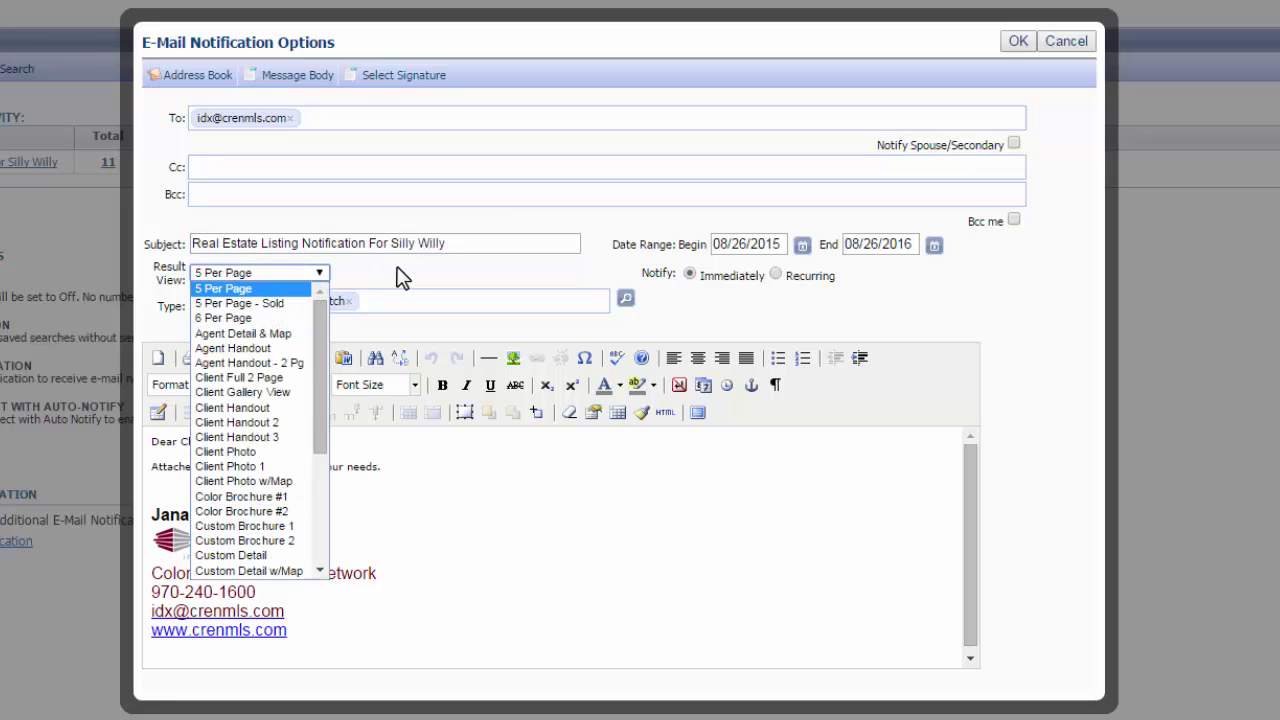
left_click(400, 278)
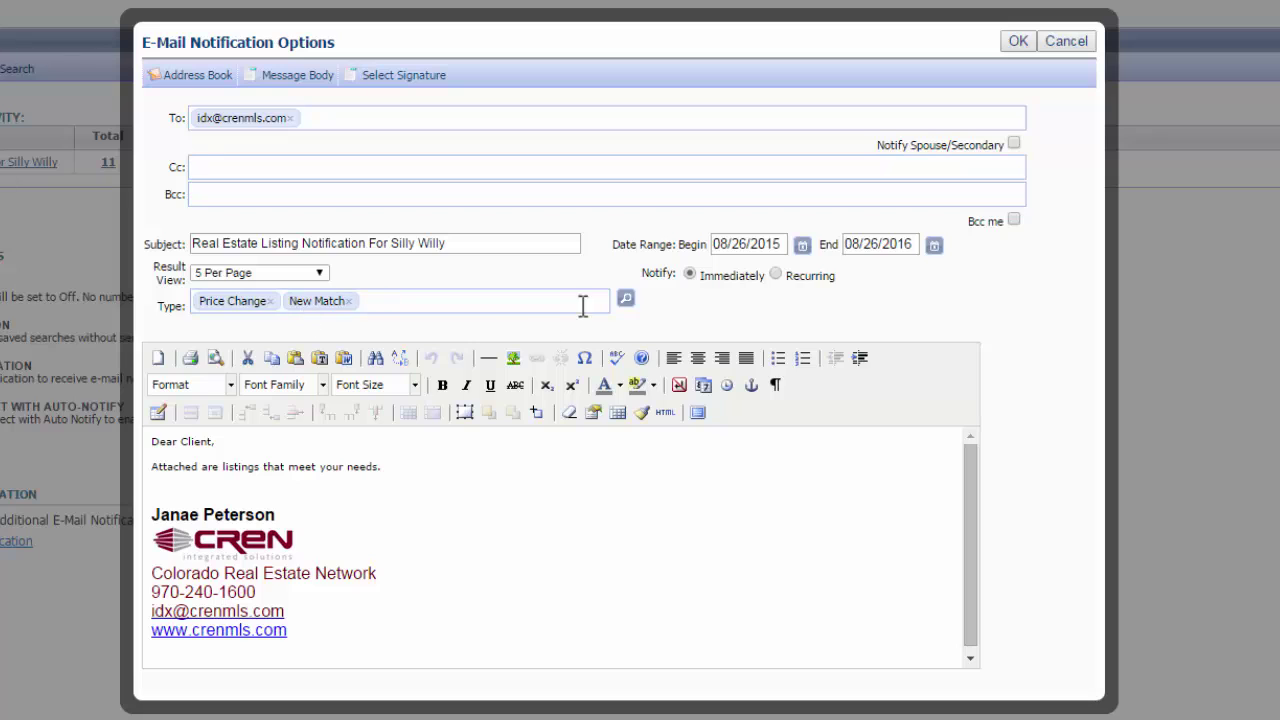
left_click(626, 302)
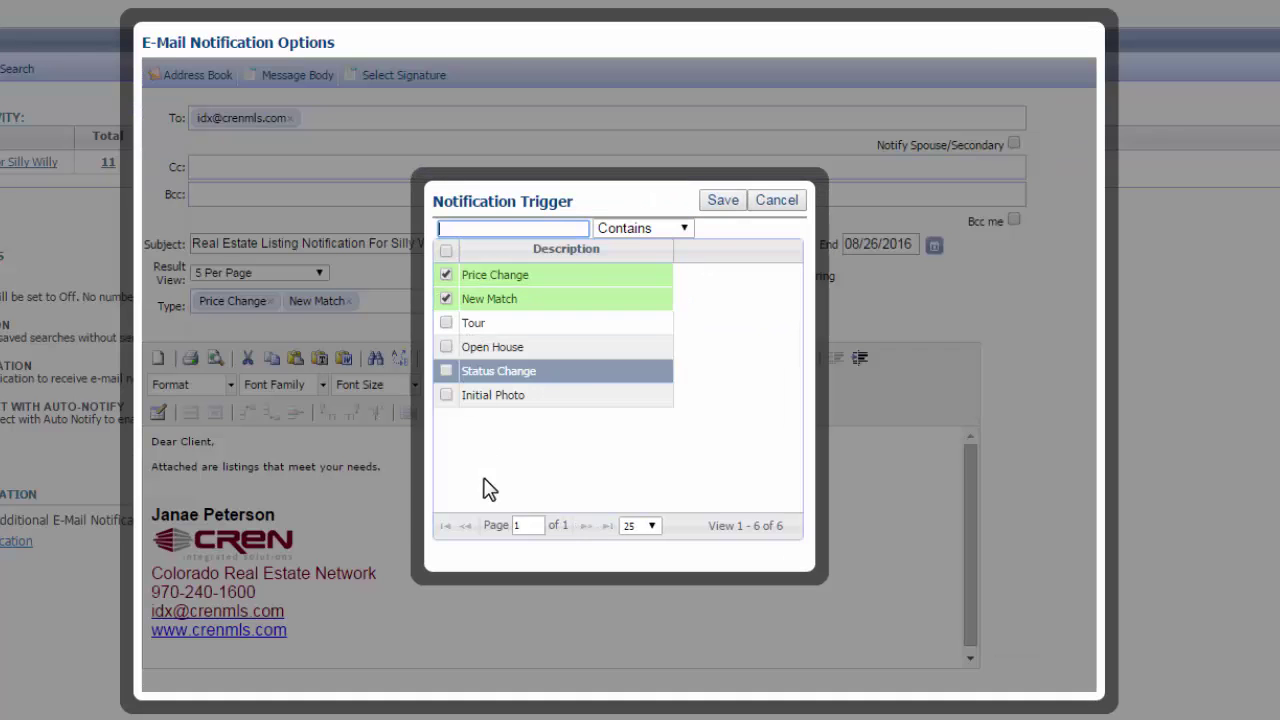
left_click(778, 203)
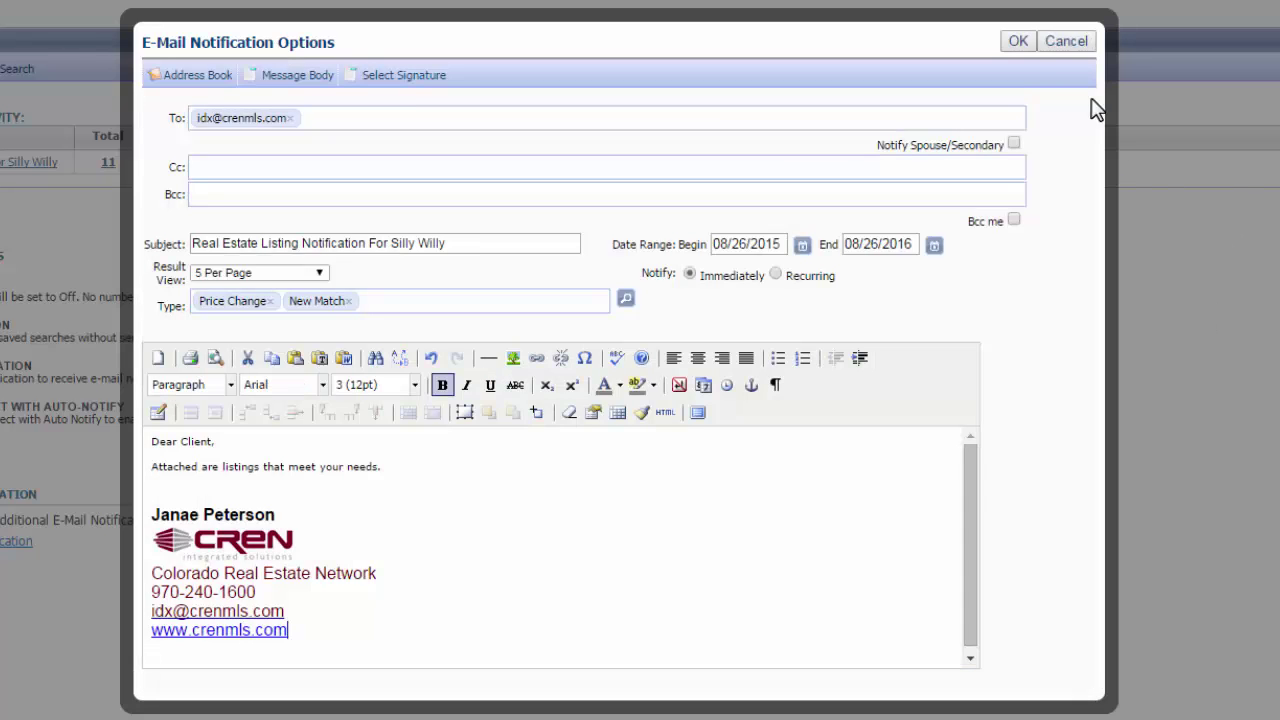
- Accept the e-mail settings, try Client Connect with Auto-Notify, then set notifications to Off
left_click(1017, 42)
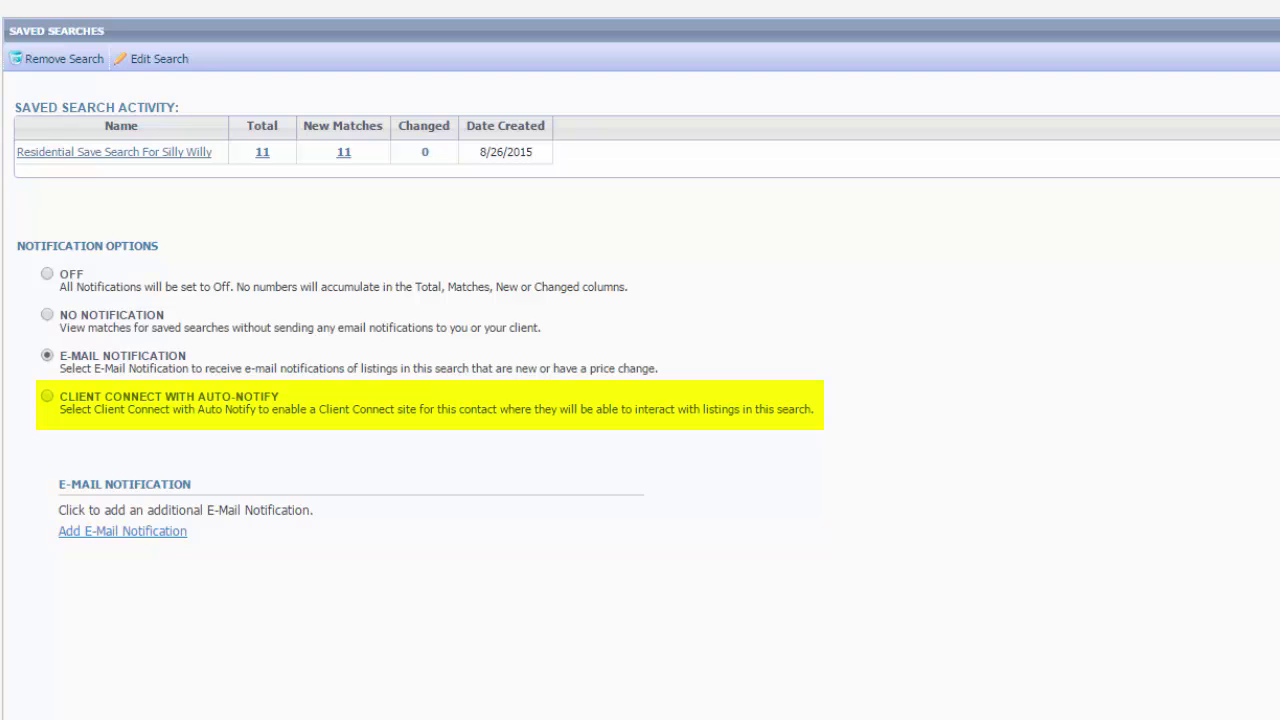
left_click(47, 398)
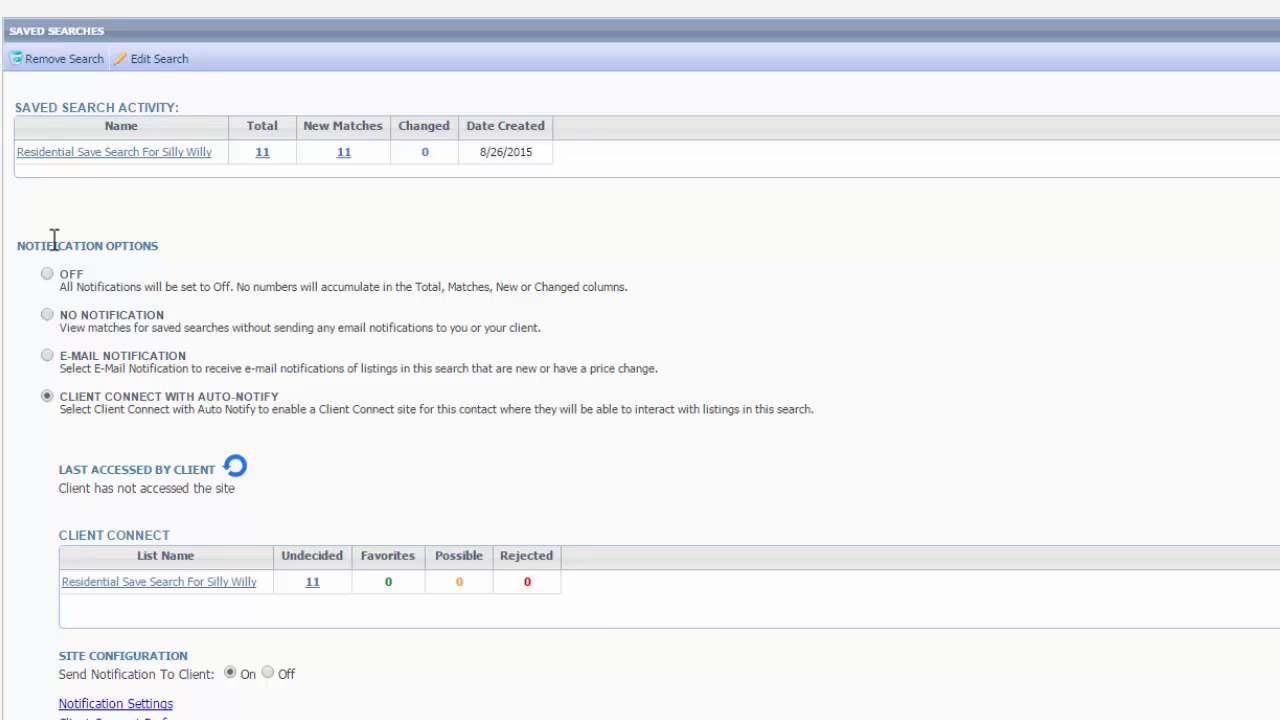
left_click(47, 274)
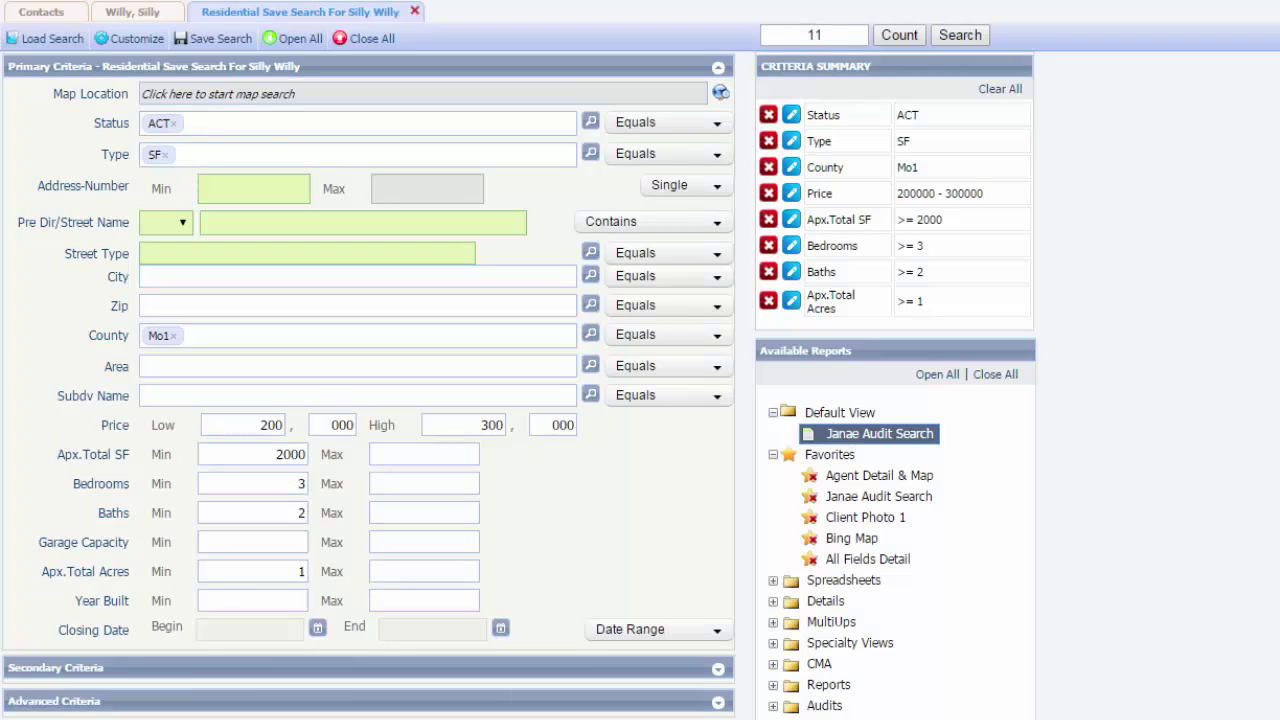
- Change minimum bedrooms to 4 and the high price to 350, then run the search
double_click(292, 484)
type("4")
key("Tab")
left_click(491, 427)
left_click_drag(491, 427, 496, 432)
type("50")
key("Tab")
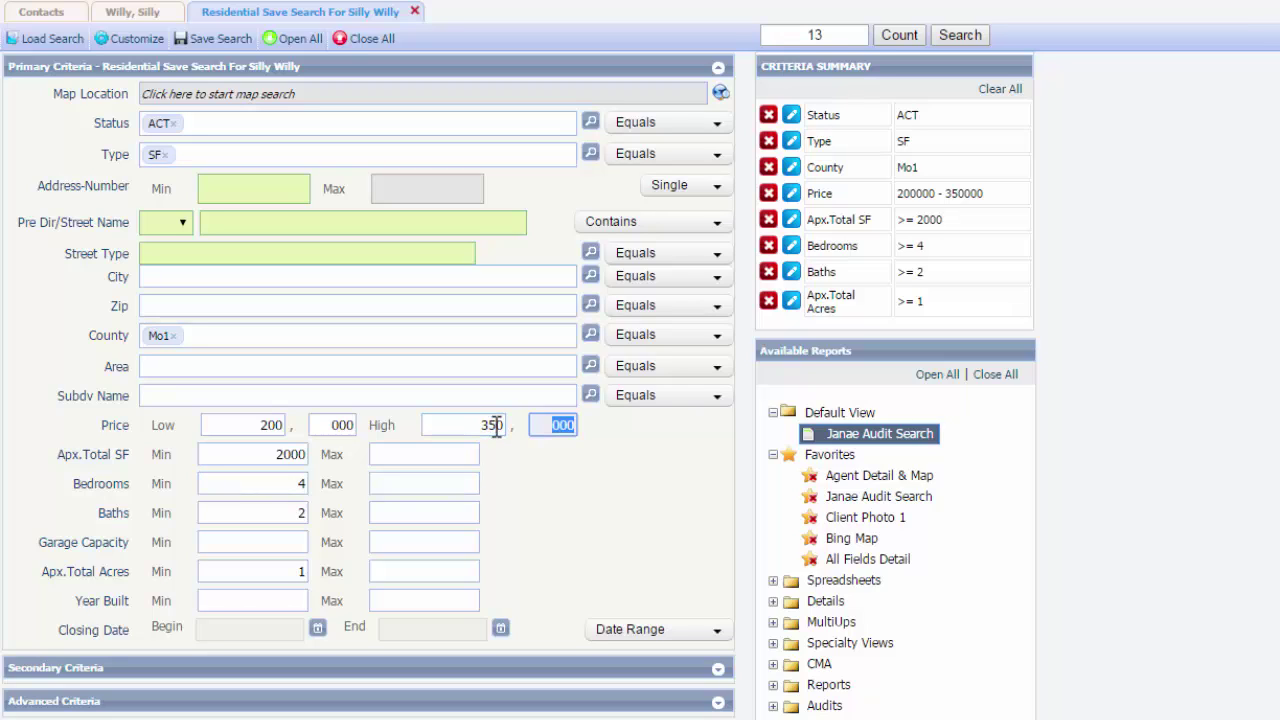
left_click(946, 32)
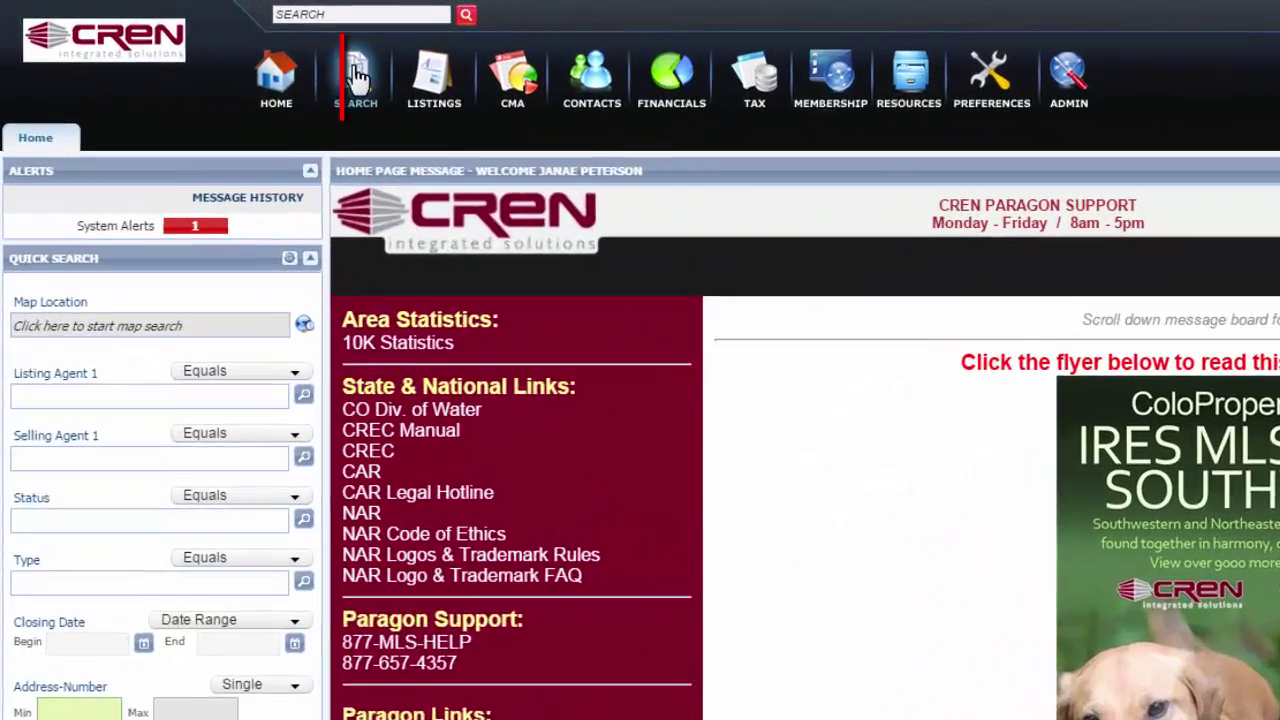
- Re-run the Residential search for its 13 listings and open the results' Save options
mouse_move(244, 75)
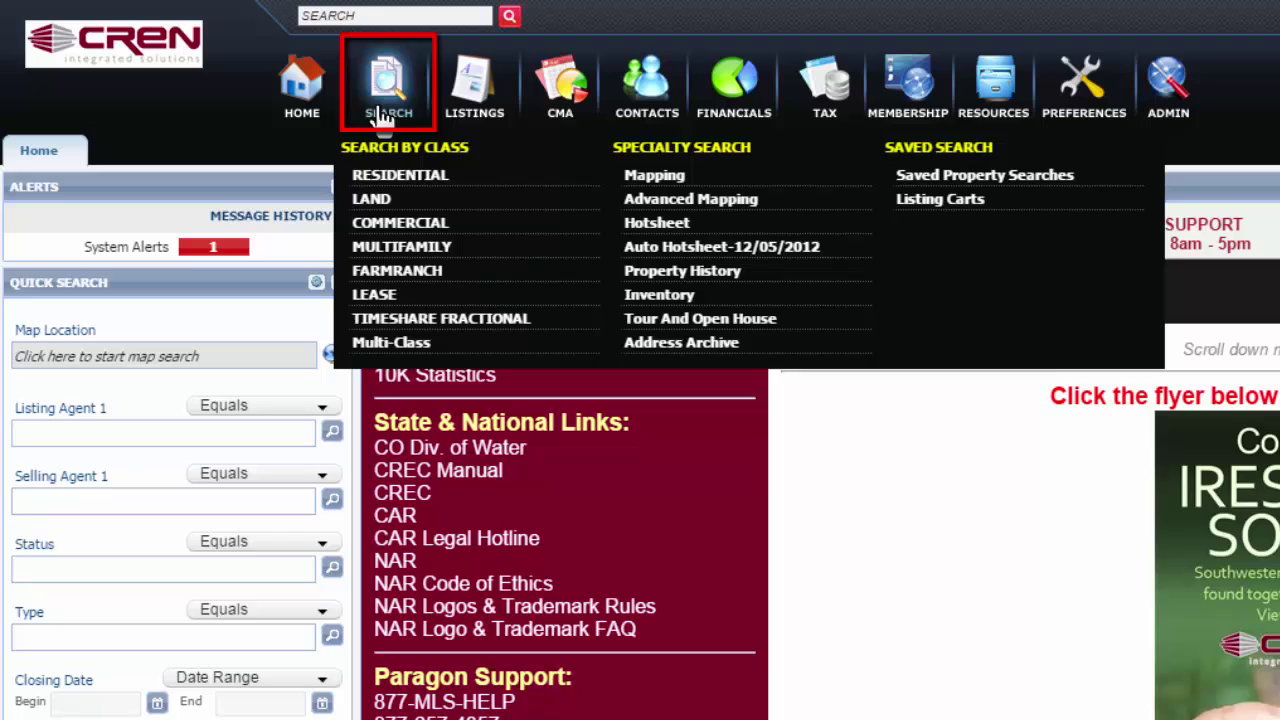
left_click(367, 177)
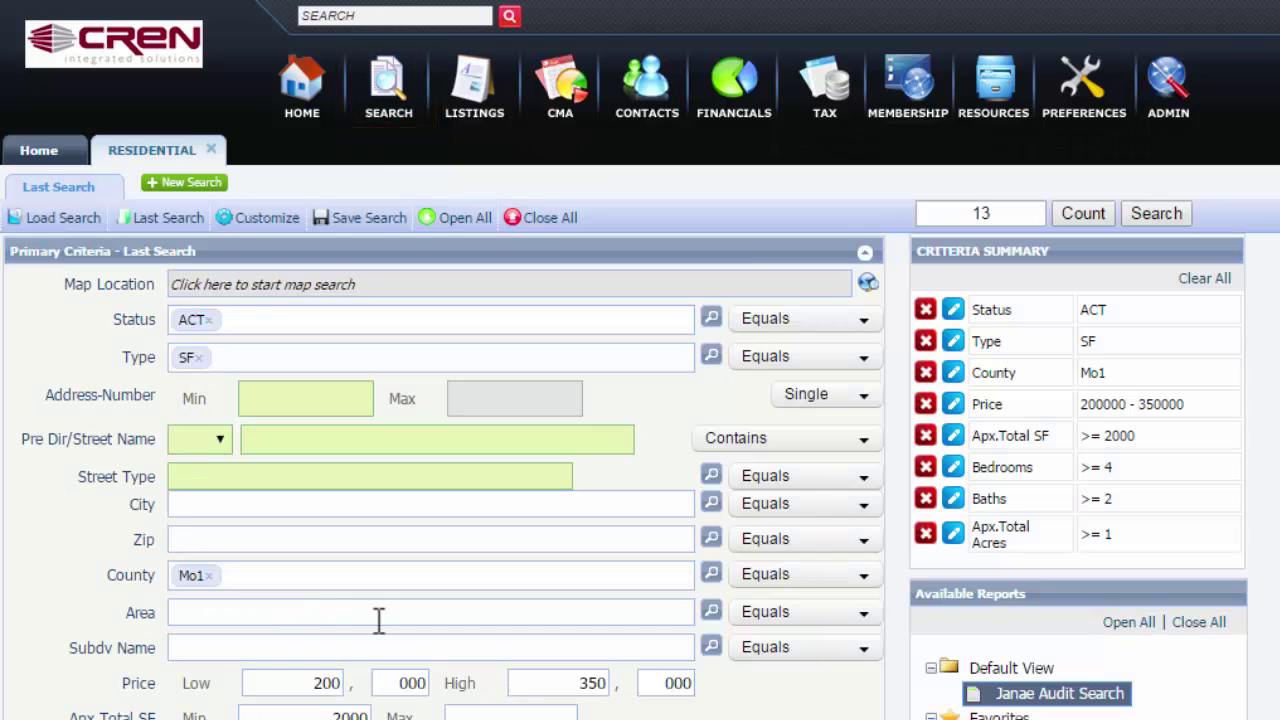
left_click(1160, 213)
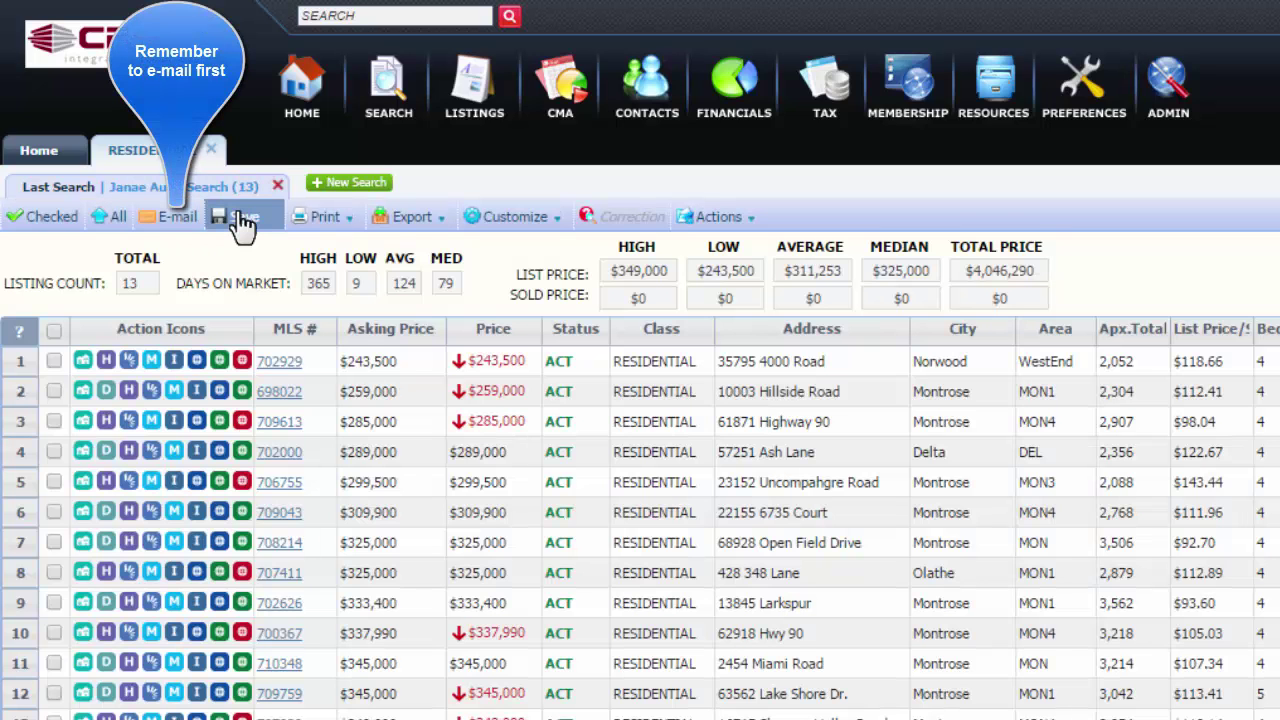
left_click(243, 220)
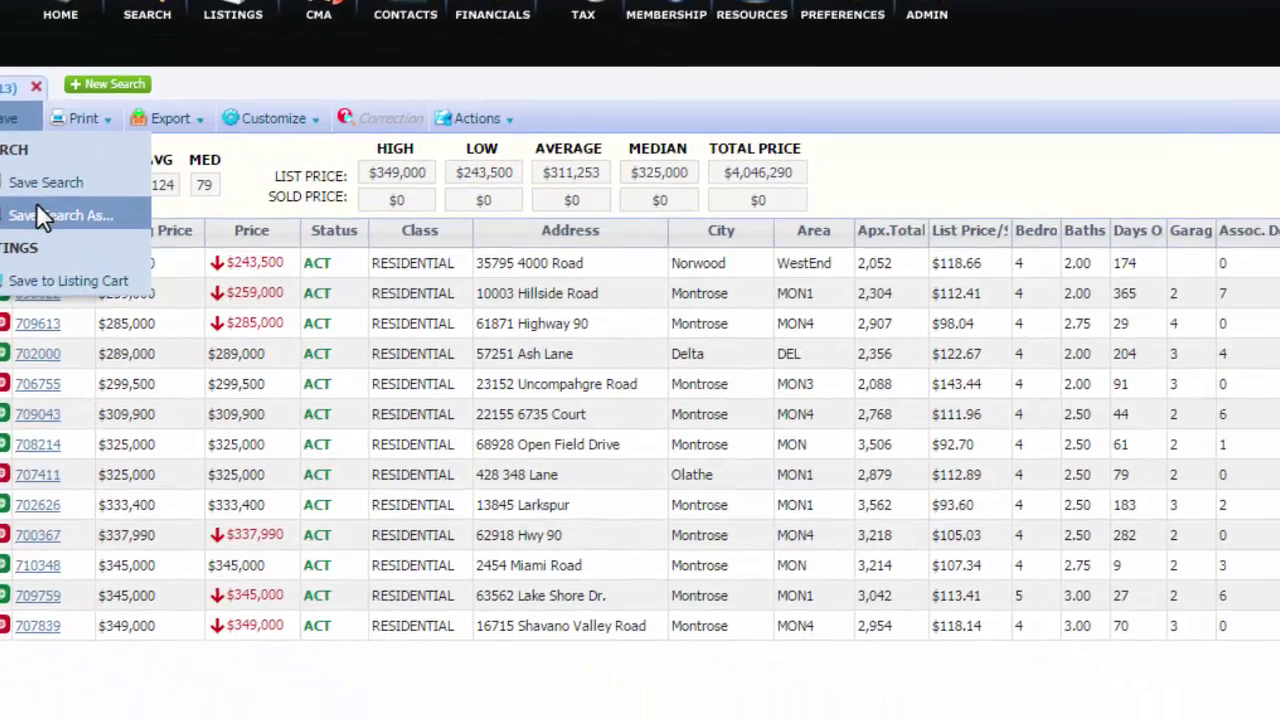
- Start Save Search As for a contact, naming it 'Residential Saved Search for' plus the contact's name
left_click(283, 316)
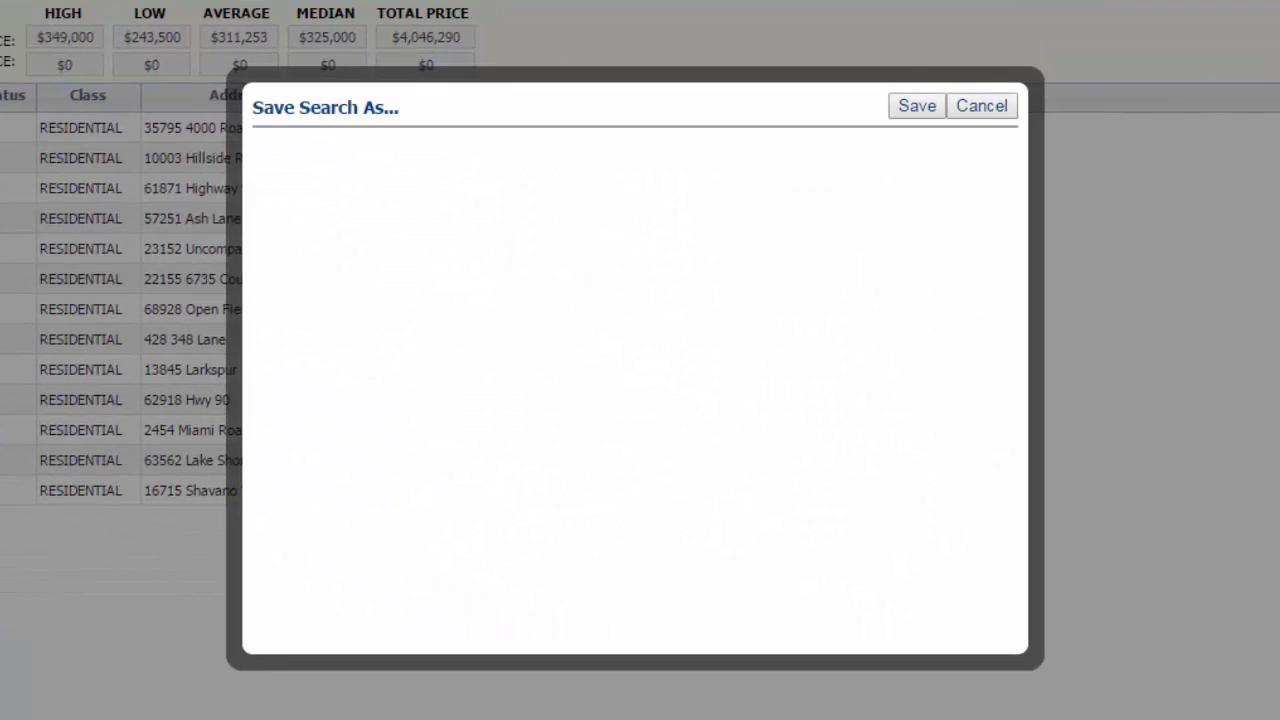
left_click(472, 172)
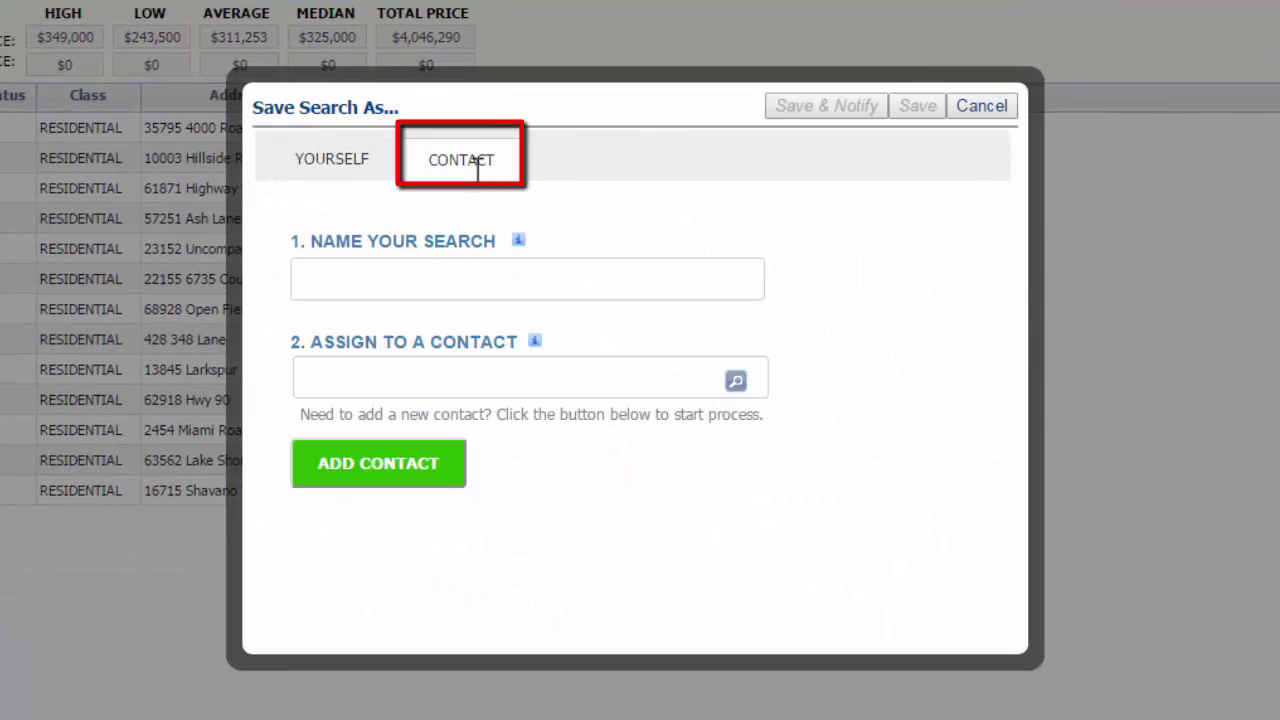
left_click(414, 278)
type("Residential ")
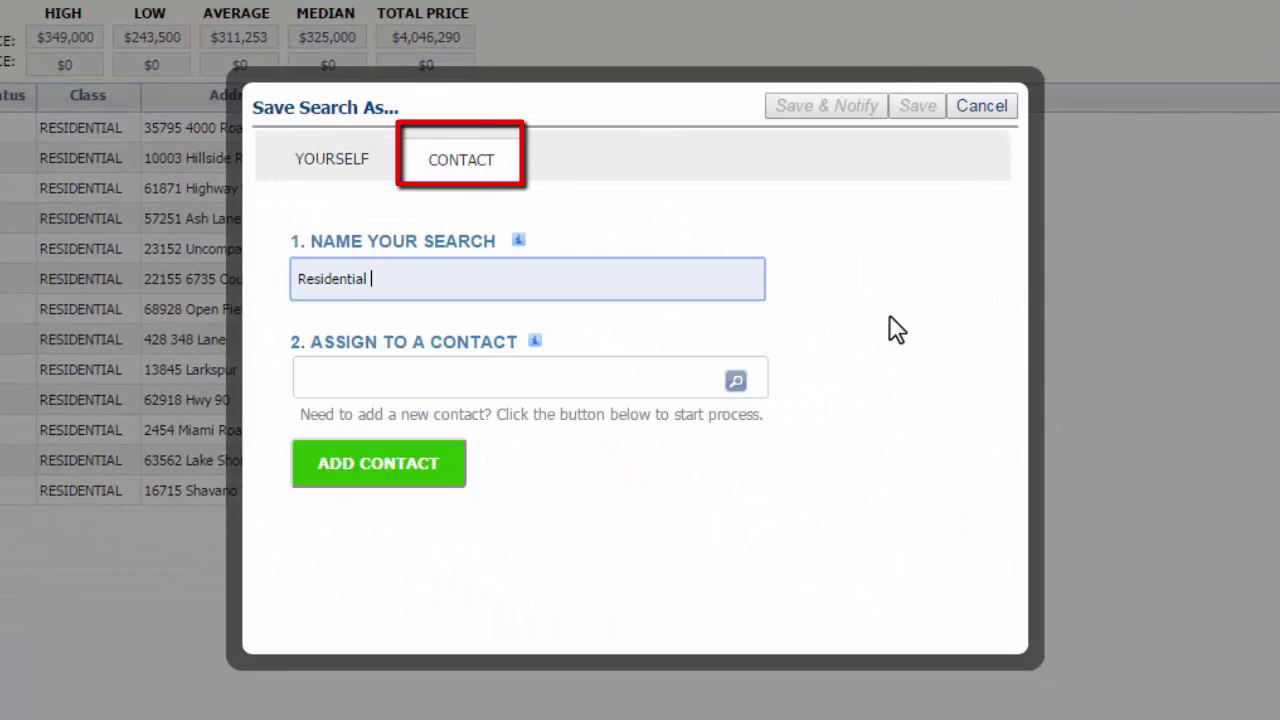
type("Saved Search f")
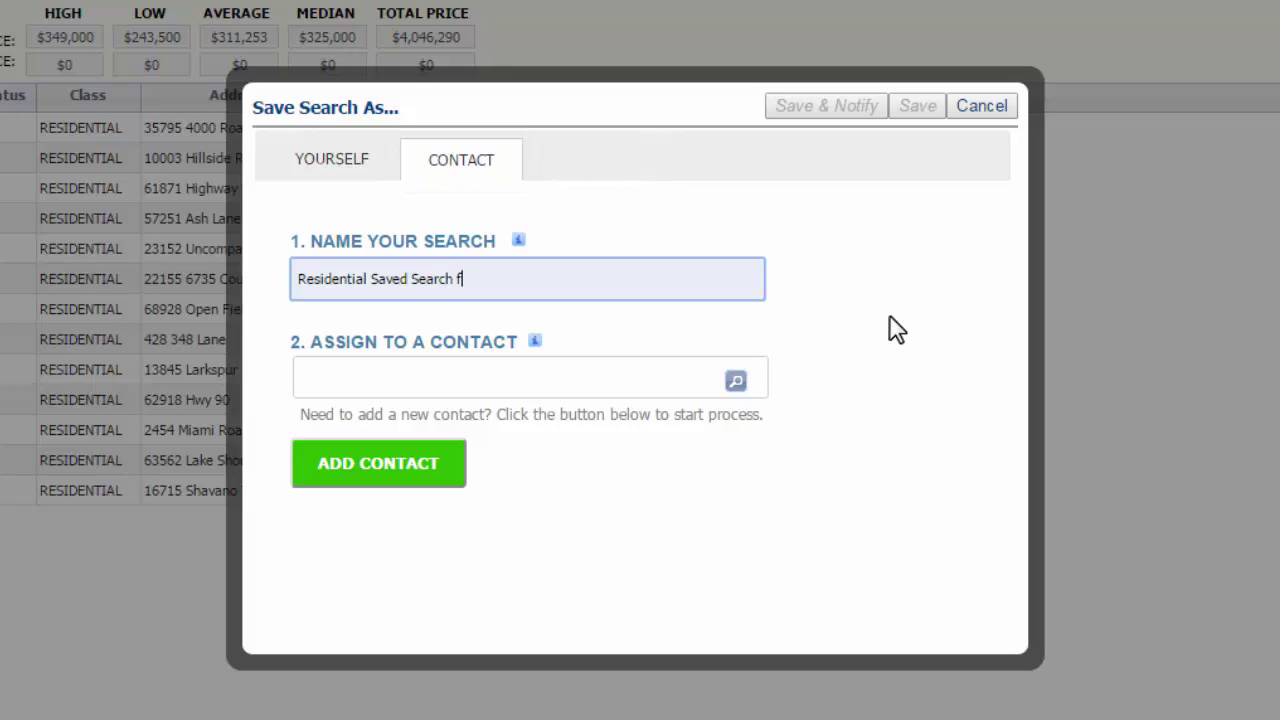
type("or Silly Willy")
- Assign the contact from the contacts lookup and save the search via Save & Notify
left_click(737, 381)
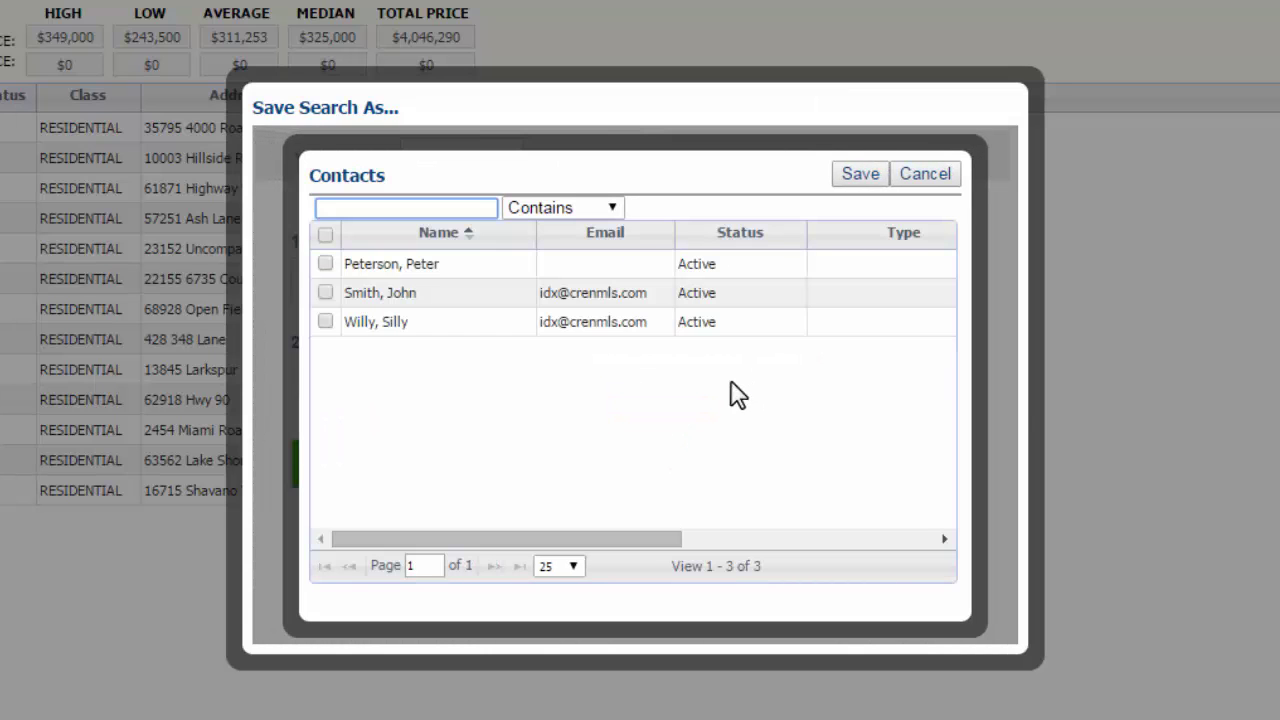
left_click(325, 321)
left_click(862, 175)
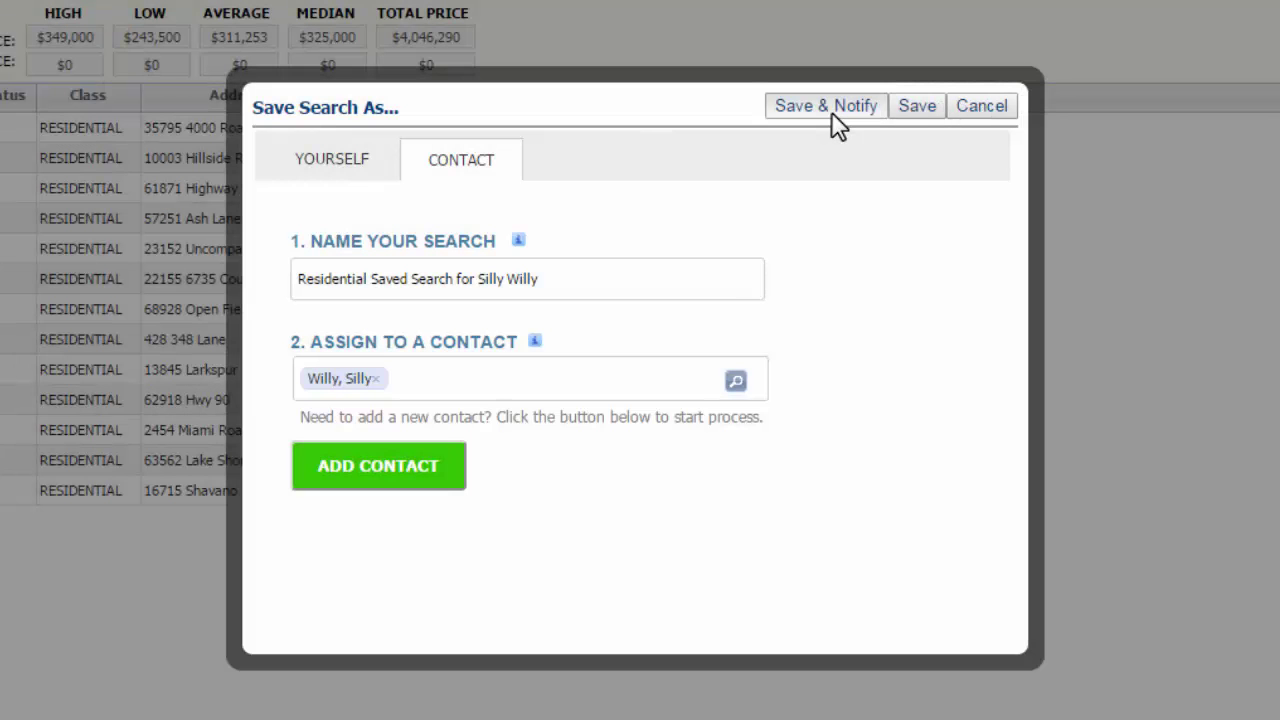
left_click(831, 111)
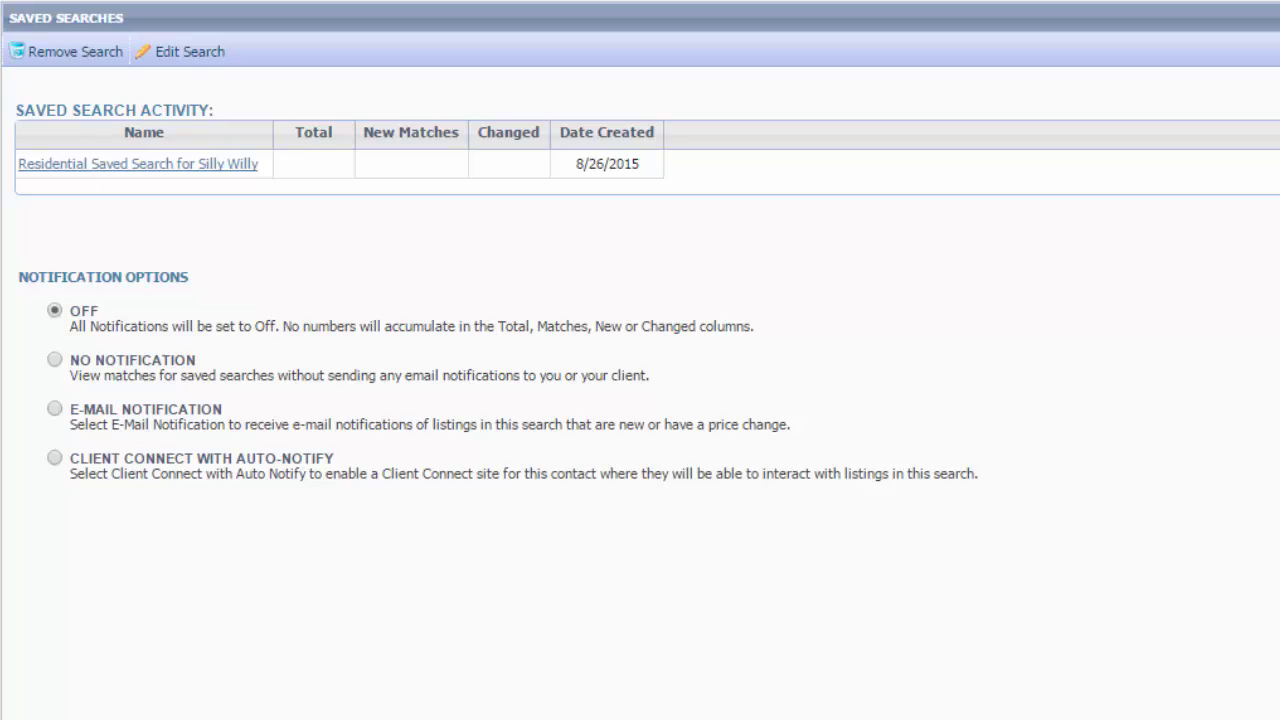